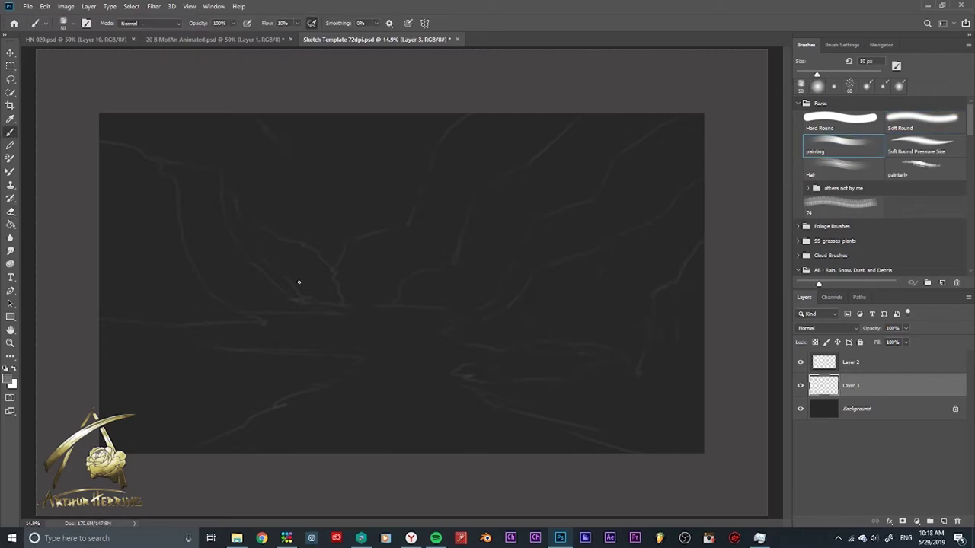
Step: Show the liqudefault and Rafting4 canyon reference photos at the upper right of the sketch
key("ctrl+shift+alt+n")
key("ctrl+bracketleft")
key("bracketright")
key("bracketright")
key("bracketright")
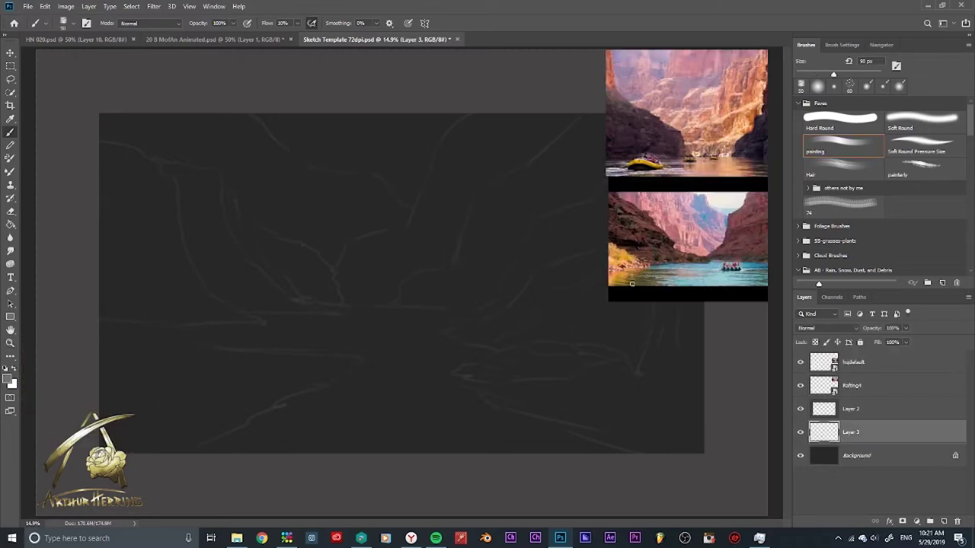
Step: Paint a pale blue-white sky wedge at the top centre on new Layer 4 with a 400 px brush
key("bracketright")
key("bracketright")
key("bracketright")
mouse_move(413, 198)
left_mouse_down()
mouse_move(326, 34)
mouse_move(424, 146)
mouse_move(403, 200)
mouse_move(270, 81)
mouse_move(379, 145)
mouse_move(442, 126)
left_mouse_up()
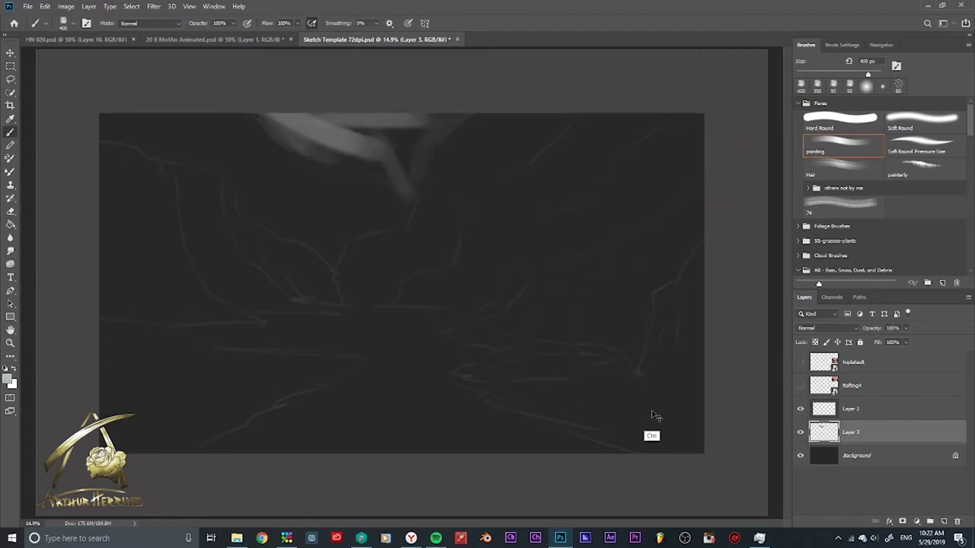
key("ctrl+shift+alt+n")
left_click_drag(404, 152, 404, 221)
left_click_drag(404, 221, 341, 153)
Step: Raise the Hue/Saturation lightness so the sketch lines appear brighter
key("ctrl+u")
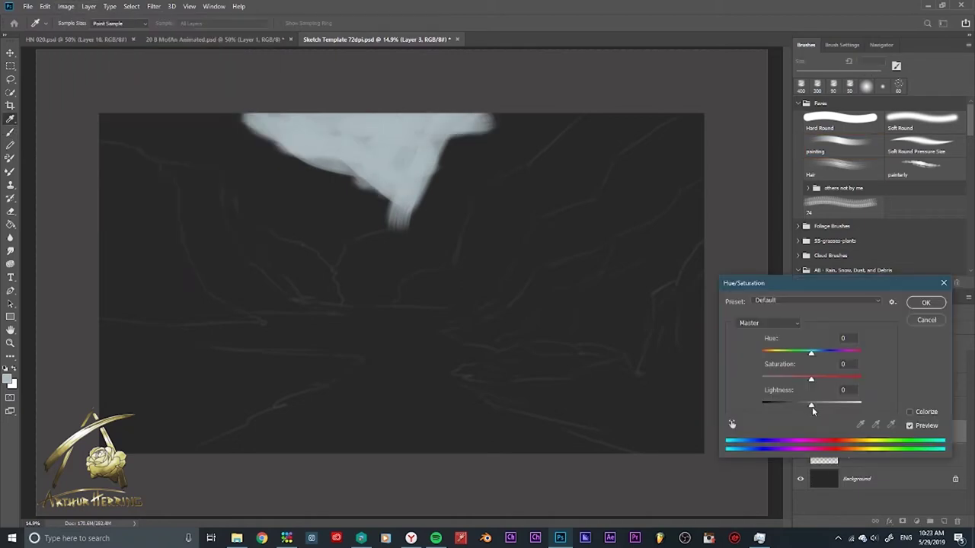
left_click_drag(812, 405, 842, 405)
left_click(925, 303)
left_click(10, 378)
Step: Paint a light peach stroke down the centre of the canyon
left_click(651, 263)
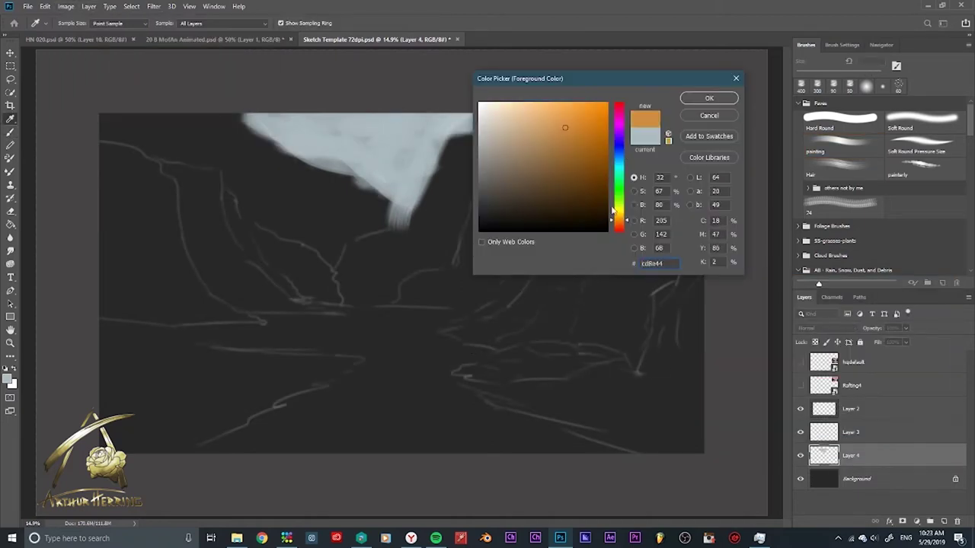
left_click(533, 125)
left_click(700, 97)
mouse_move(571, 122)
left_mouse_down()
mouse_move(427, 225)
mouse_move(446, 224)
mouse_move(351, 228)
mouse_move(337, 309)
left_mouse_up()
Step: Block in the right and left cliffs in darker orange up to the top corners
left_click(10, 379)
left_click(564, 133)
left_click(707, 99)
left_click_drag(457, 243, 365, 304)
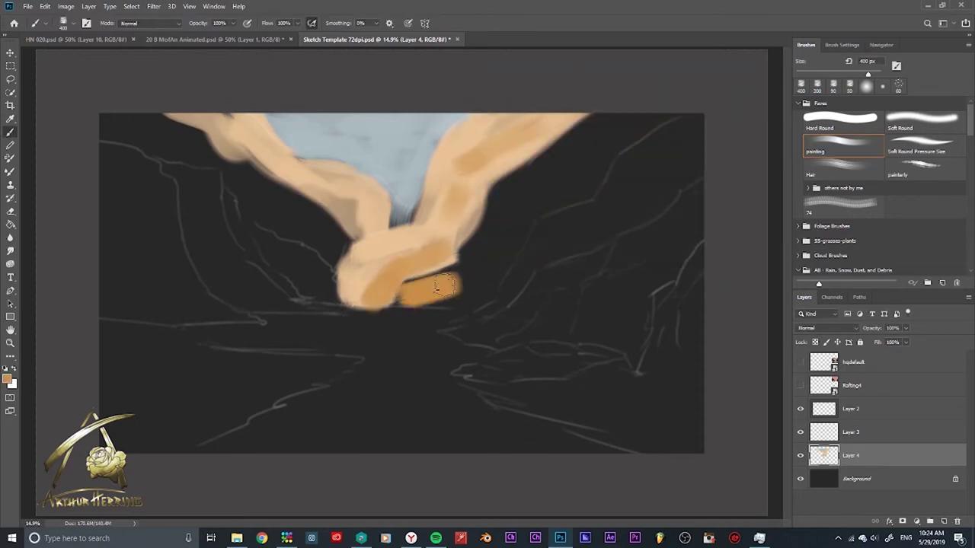
left_click_drag(480, 221, 388, 305)
left_click_drag(564, 153, 464, 259)
mouse_move(472, 282)
left_mouse_down()
mouse_move(529, 192)
mouse_move(624, 122)
left_mouse_up()
left_click_drag(579, 149, 693, 116)
mouse_move(350, 244)
left_mouse_down()
mouse_move(267, 179)
mouse_move(152, 122)
mouse_move(252, 209)
mouse_move(327, 242)
mouse_move(354, 267)
left_mouse_up()
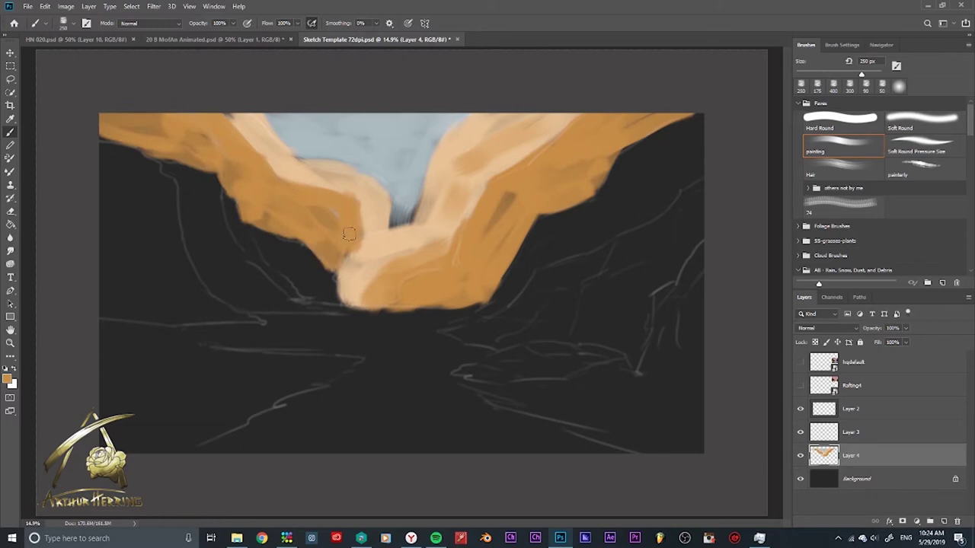
left_click_drag(114, 122, 209, 149)
Step: Restore sky blue in the canyon gap and brighten the right cliff's edges with orange
left_click(411, 186, "alt")
left_click_drag(408, 191, 394, 226)
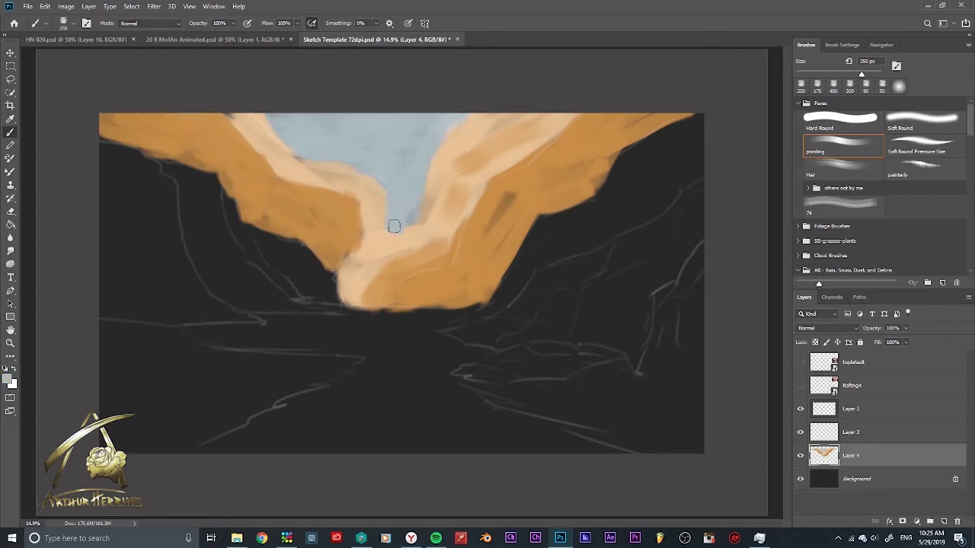
left_click_drag(524, 263, 549, 222)
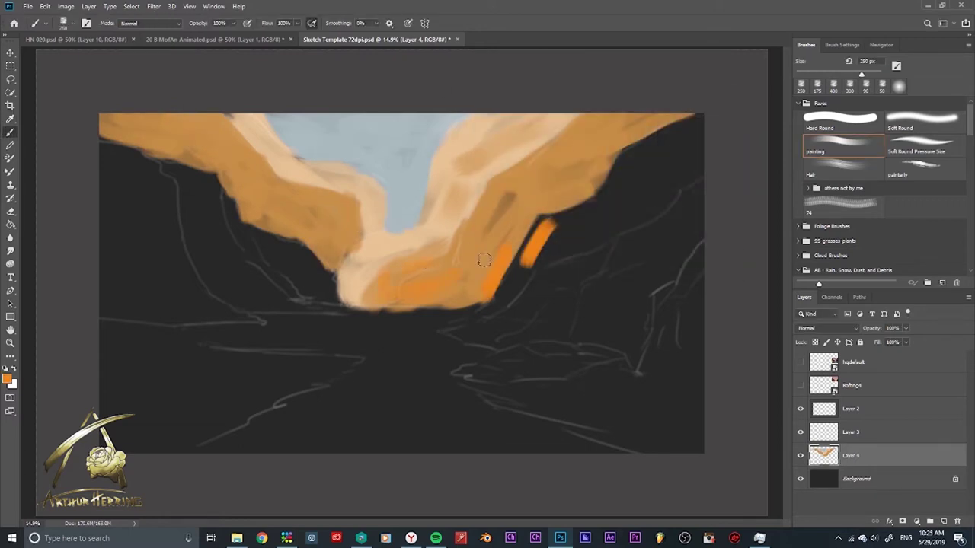
left_click_drag(521, 266, 701, 122)
left_click_drag(606, 196, 674, 151)
Step: Add pink and violet strokes over the lower right cliff with a 175 px brush
left_click(615, 126)
left_click(705, 97)
mouse_move(537, 273)
left_mouse_down()
mouse_move(485, 322)
mouse_move(664, 219)
left_mouse_up()
key("bracketleft")
key("bracketleft")
left_click(708, 96)
mouse_move(532, 267)
left_mouse_down()
mouse_move(468, 316)
mouse_move(655, 198)
mouse_move(701, 152)
left_mouse_up()
left_click_drag(614, 227, 685, 179)
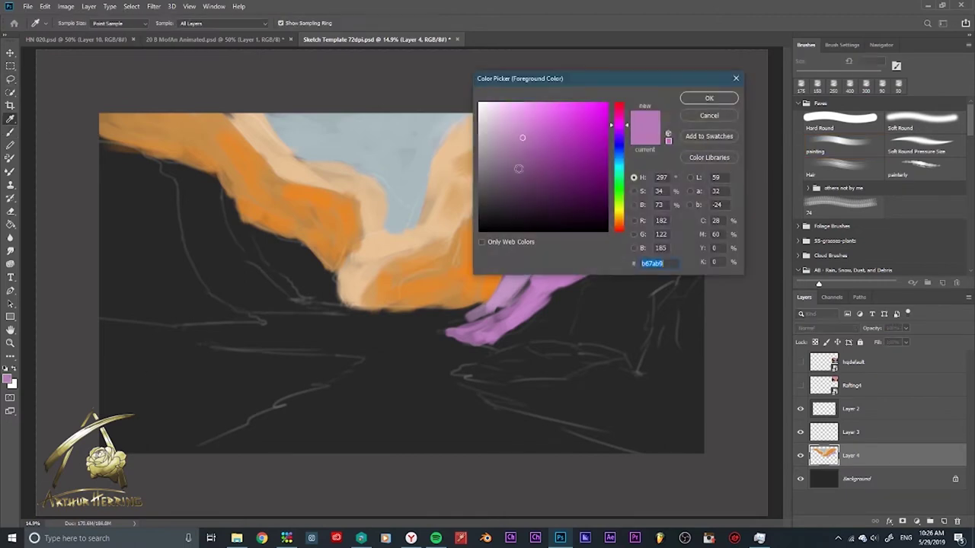
Step: Paint purple and lavender strokes over the right cliff down toward the canyon floor
left_click(708, 96)
mouse_move(488, 309)
left_mouse_down()
mouse_move(556, 244)
mouse_move(697, 156)
mouse_move(487, 327)
mouse_move(654, 236)
mouse_move(548, 304)
left_mouse_up()
left_click_drag(473, 332, 571, 274)
mouse_move(579, 266)
left_mouse_down()
mouse_move(660, 245)
mouse_move(563, 327)
left_mouse_up()
mouse_move(609, 282)
left_mouse_down()
mouse_move(644, 305)
mouse_move(648, 358)
left_mouse_up()
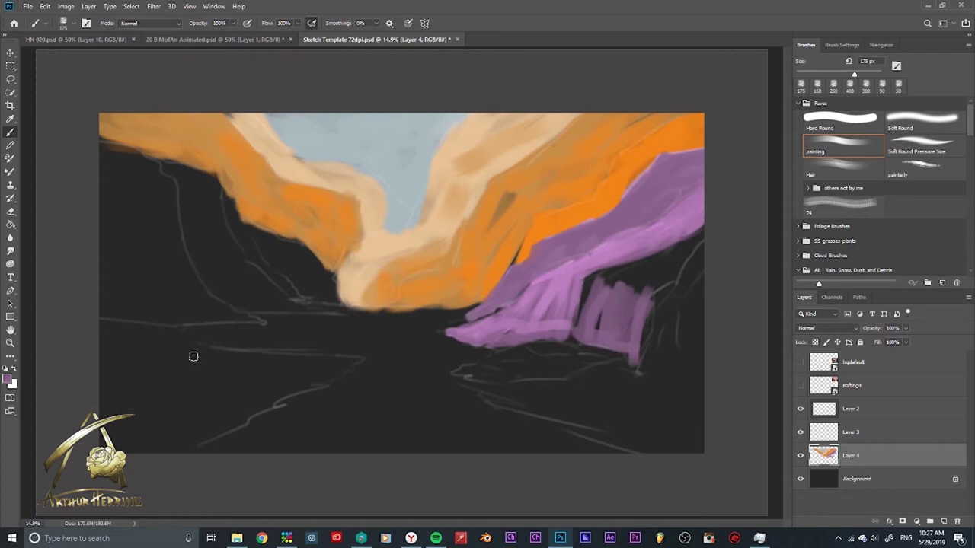
Step: Shade the lower right cliff in darker purple, covering the pink vertical strokes
left_click(8, 378)
left_click(708, 96)
left_click_drag(594, 273, 651, 266)
left_click_drag(594, 335, 663, 259)
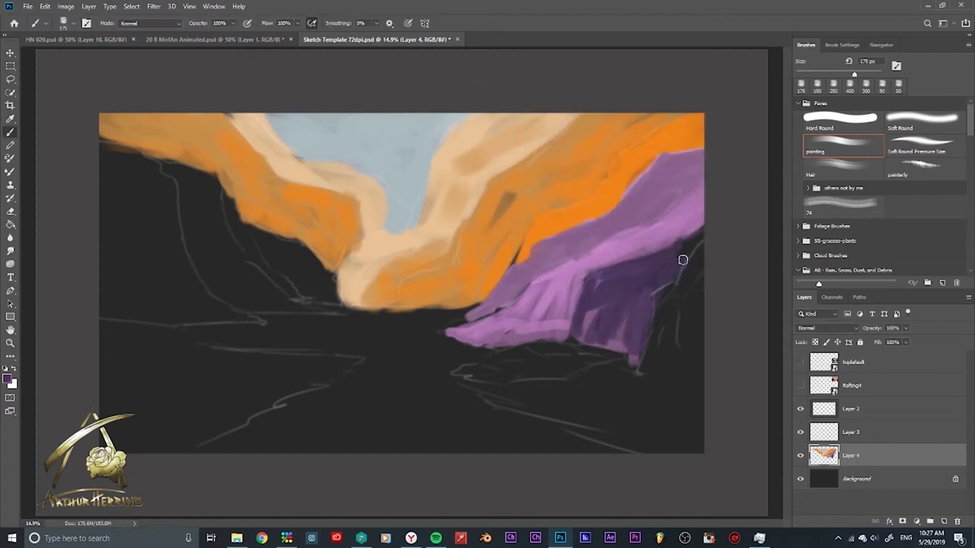
left_click_drag(625, 351, 685, 252)
left_click_drag(647, 259, 700, 213)
left_click_drag(648, 377, 689, 228)
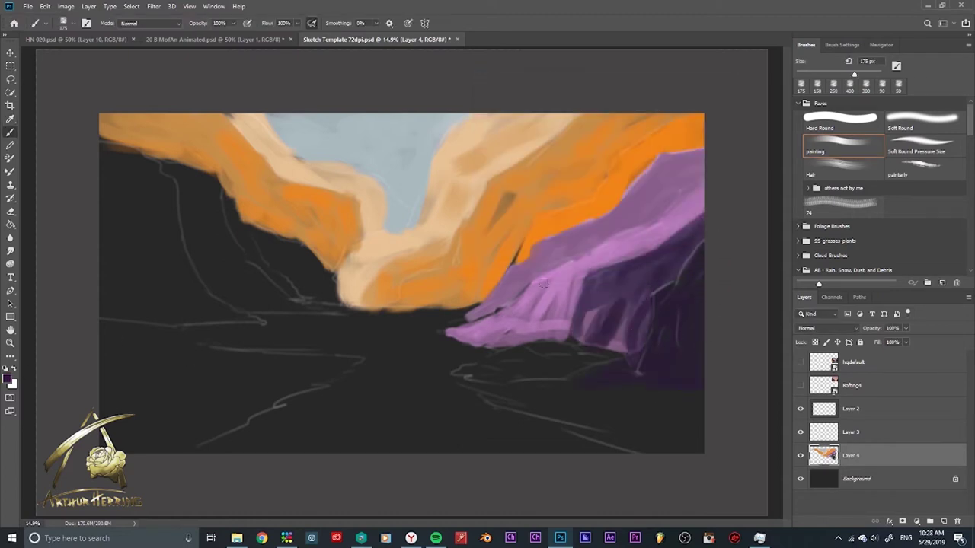
Step: Paint the left cliff in dark purple with lighter purple and pinkish accents
left_click_drag(168, 282, 114, 141)
left_click_drag(197, 207, 106, 126)
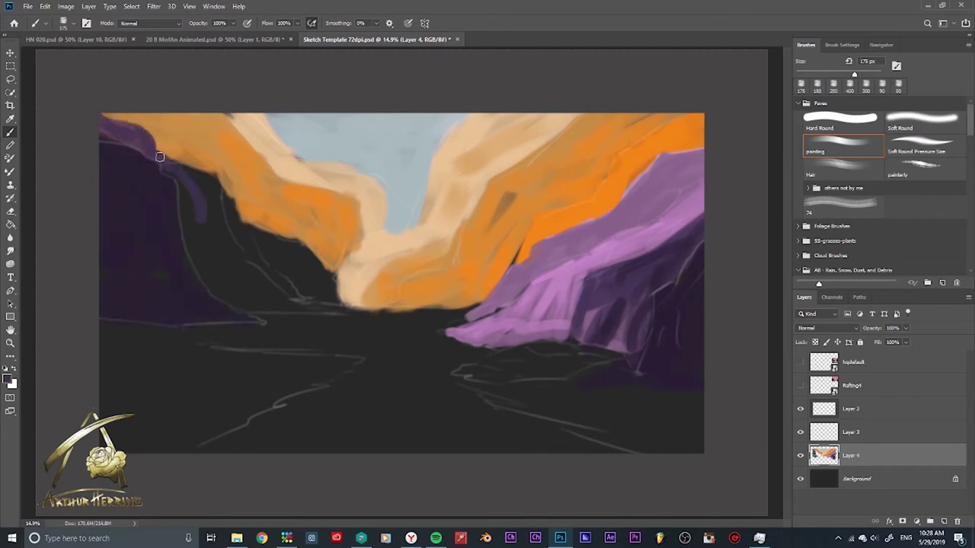
mouse_move(183, 168)
left_mouse_down()
mouse_move(246, 285)
mouse_move(302, 312)
left_mouse_up()
mouse_move(220, 208)
left_mouse_down()
mouse_move(324, 276)
mouse_move(322, 300)
left_mouse_up()
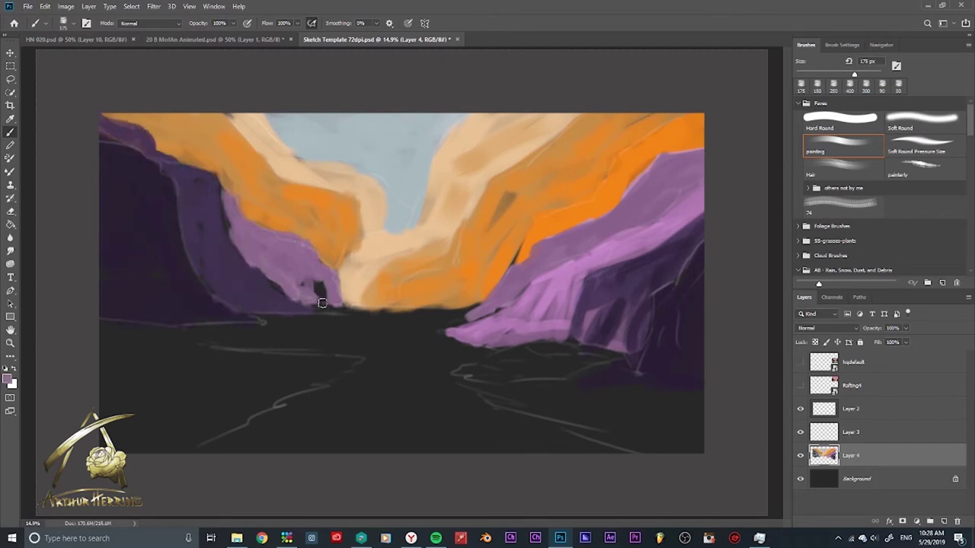
Step: Paint teal water across the canyon floor foreground
left_click(8, 379)
left_click(702, 98)
left_click_drag(304, 411, 457, 413)
left_click_drag(335, 373, 461, 381)
mouse_move(237, 432)
left_mouse_down()
mouse_move(457, 427)
mouse_move(594, 449)
left_mouse_up()
Step: Add orange reflections along the horizon and over the water
left_click(342, 300, "alt")
left_click_drag(289, 332, 392, 320)
left_click_drag(244, 344, 438, 339)
left_click_drag(361, 342, 465, 380)
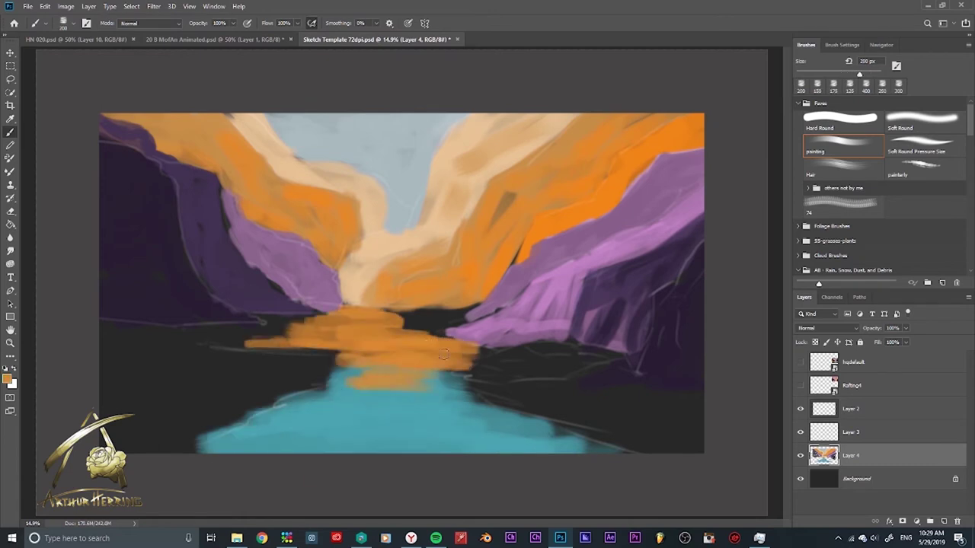
left_click_drag(327, 320, 487, 354)
Step: Paint pink-purple reflections on the water and horizon with 125 px then 100 px brushes
left_click(472, 324, "alt")
key("bracketleft")
key("bracketleft")
mouse_move(373, 305)
left_mouse_down()
mouse_move(480, 328)
mouse_move(357, 297)
left_mouse_up()
left_click(472, 327, "alt")
mouse_move(403, 354)
left_mouse_down()
mouse_move(487, 427)
mouse_move(556, 448)
left_mouse_up()
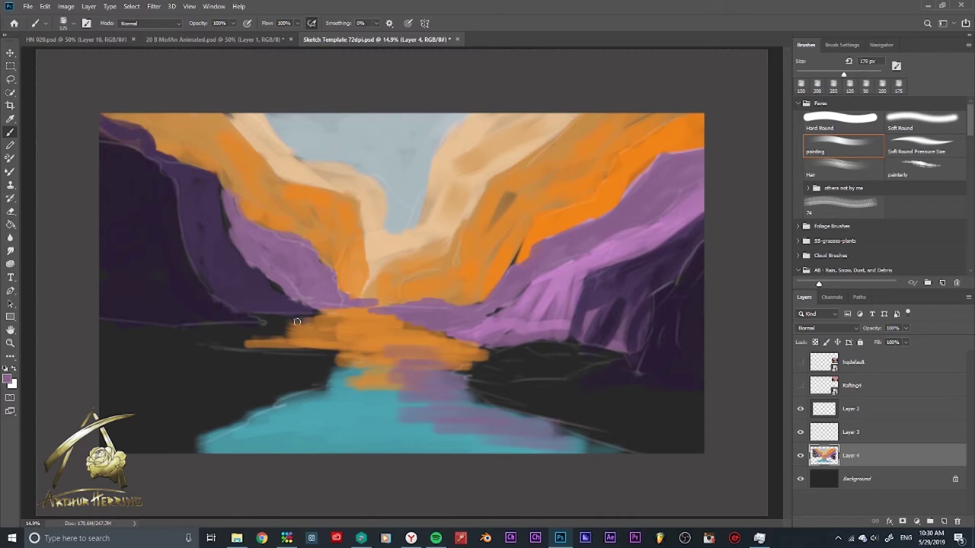
key("bracketleft")
left_click_drag(305, 320, 191, 335)
Step: Paint pale pink-grey banks on both sides of the river, then show the reference photos
left_click(8, 378)
left_click(496, 137)
left_click(701, 96)
left_click_drag(102, 332, 236, 354)
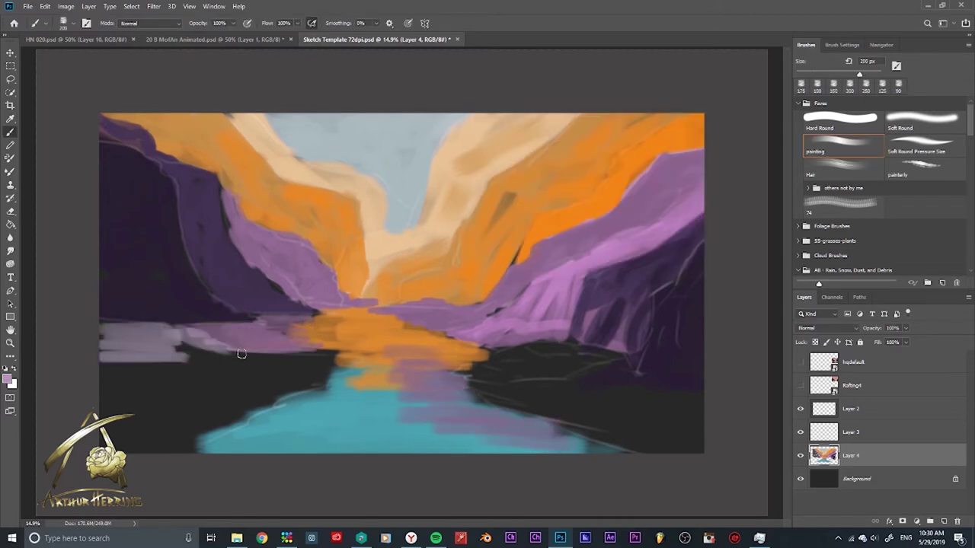
key("bracketright")
key("bracketright")
mouse_move(137, 346)
left_mouse_down()
mouse_move(280, 362)
mouse_move(115, 388)
mouse_move(229, 450)
left_mouse_up()
key("bracketright")
key("bracketright")
left_click_drag(441, 373, 533, 396)
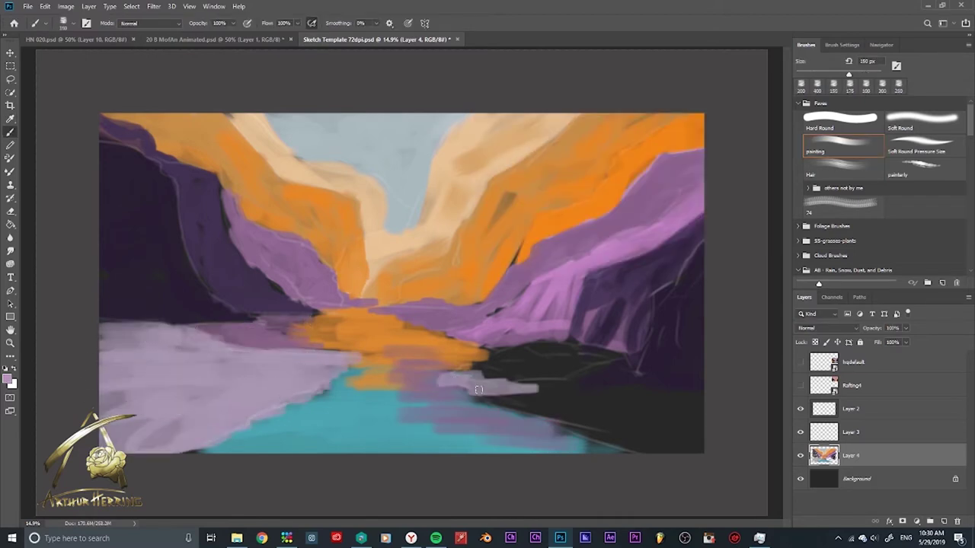
key("bracketright")
key("bracketright")
key("bracketright")
left_click_drag(457, 388, 610, 440)
key("bracketleft")
key("bracketleft")
key("bracketleft")
left_click_drag(800, 362, 799, 386)
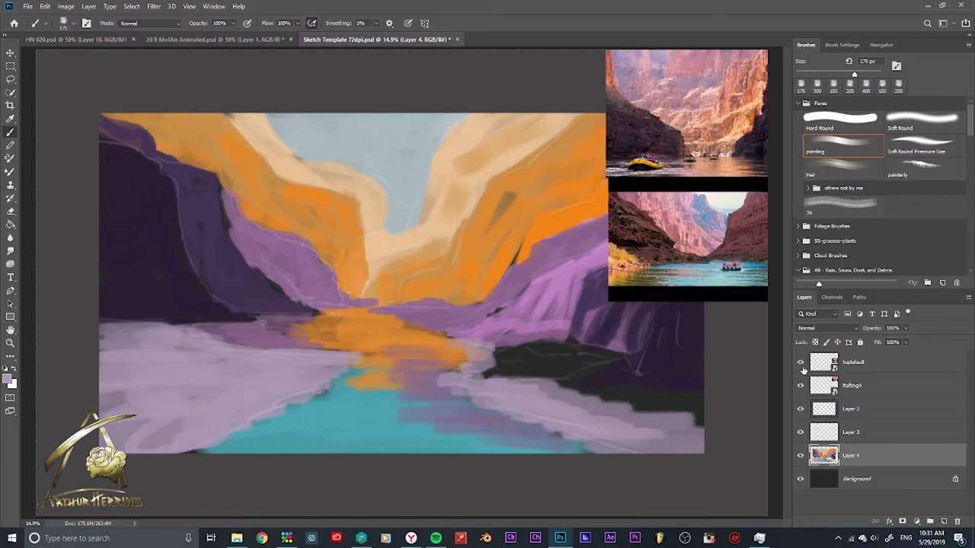
Step: Hide the reference photos and paint a bright cyan sky with a 300 px brush
left_click_drag(802, 369, 800, 386)
key("bracketright")
key("bracketright")
key("bracketright")
mouse_move(405, 213)
left_mouse_down()
mouse_move(399, 159)
mouse_move(305, 121)
left_mouse_up()
left_click_drag(343, 164, 442, 122)
Step: Paint orange-peach over the right and left canyon walls with a 175 px brush
key("bracketleft")
key("bracketleft")
key("bracketleft")
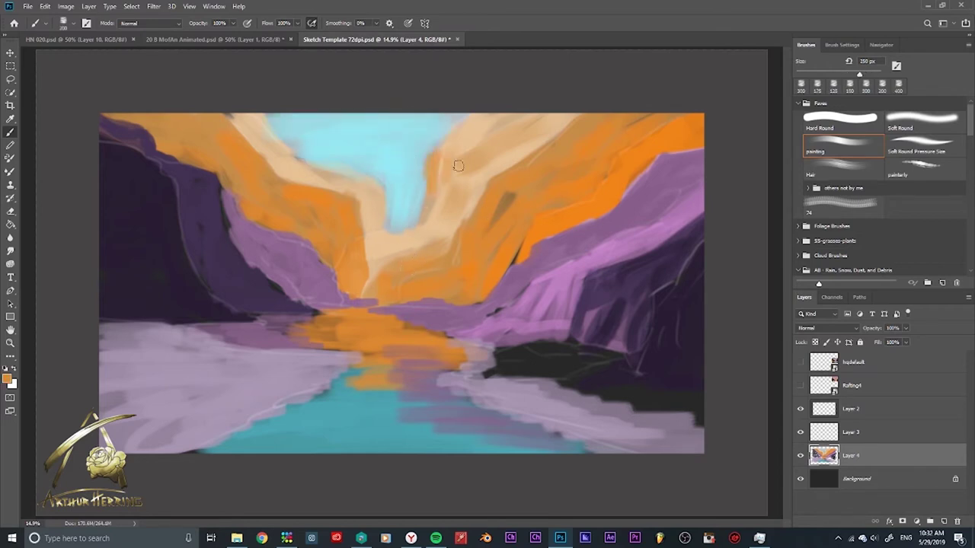
left_click_drag(459, 163, 533, 130)
mouse_move(464, 122)
left_mouse_down()
mouse_move(430, 221)
mouse_move(395, 247)
left_mouse_up()
mouse_move(371, 189)
left_mouse_down()
mouse_move(304, 172)
mouse_move(244, 122)
mouse_move(397, 222)
left_mouse_up()
Step: Dab light peach and pink highlights across both upper canyon walls
left_click(10, 378)
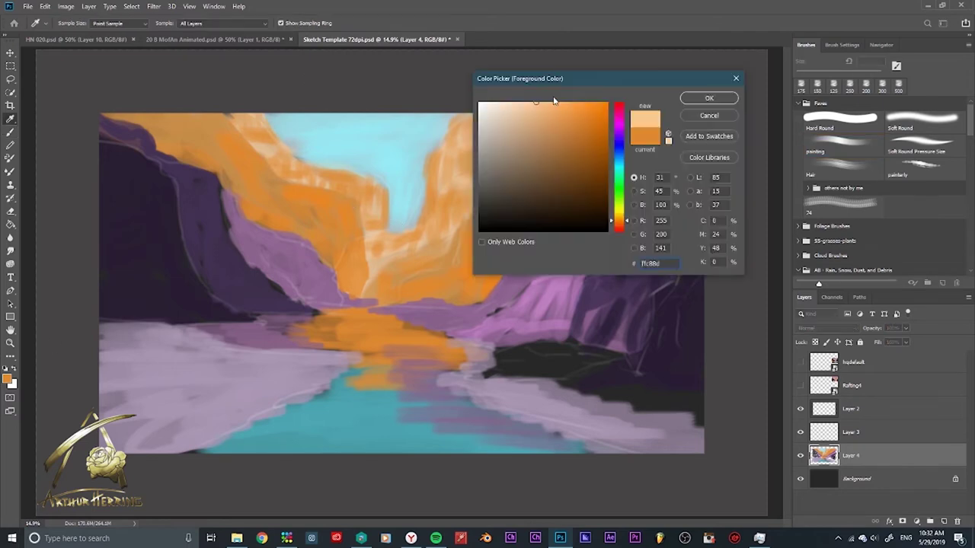
left_click(691, 96)
left_click_drag(460, 141, 426, 161)
mouse_move(332, 215)
left_mouse_down()
mouse_move(354, 199)
mouse_move(288, 186)
mouse_move(261, 147)
mouse_move(182, 152)
mouse_move(319, 217)
mouse_move(346, 240)
mouse_move(370, 293)
left_mouse_up()
key("bracketright")
mouse_move(494, 185)
left_mouse_down()
mouse_move(537, 163)
mouse_move(466, 242)
left_mouse_up()
mouse_move(526, 187)
left_mouse_down()
mouse_move(582, 122)
mouse_move(618, 118)
left_mouse_up()
left_click(512, 228, "alt")
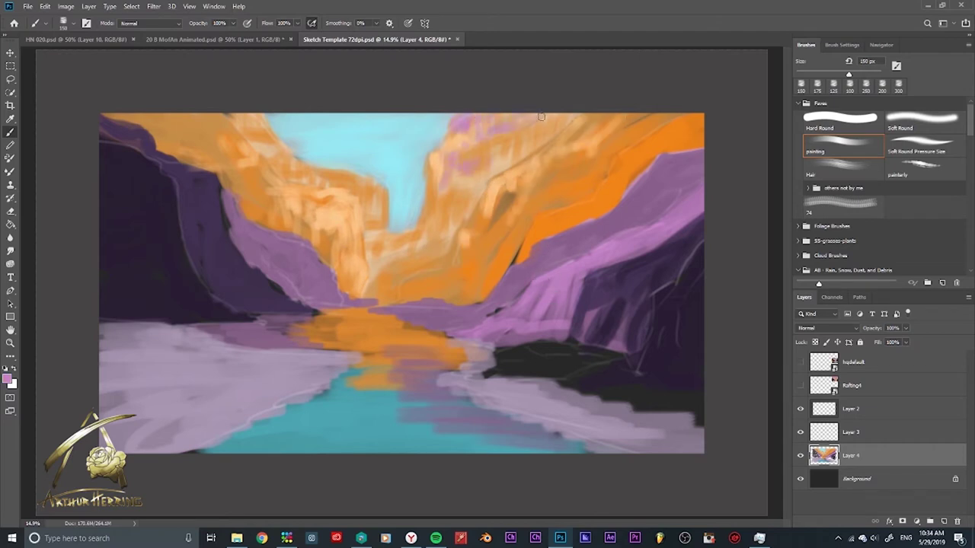
left_click_drag(527, 142, 463, 206)
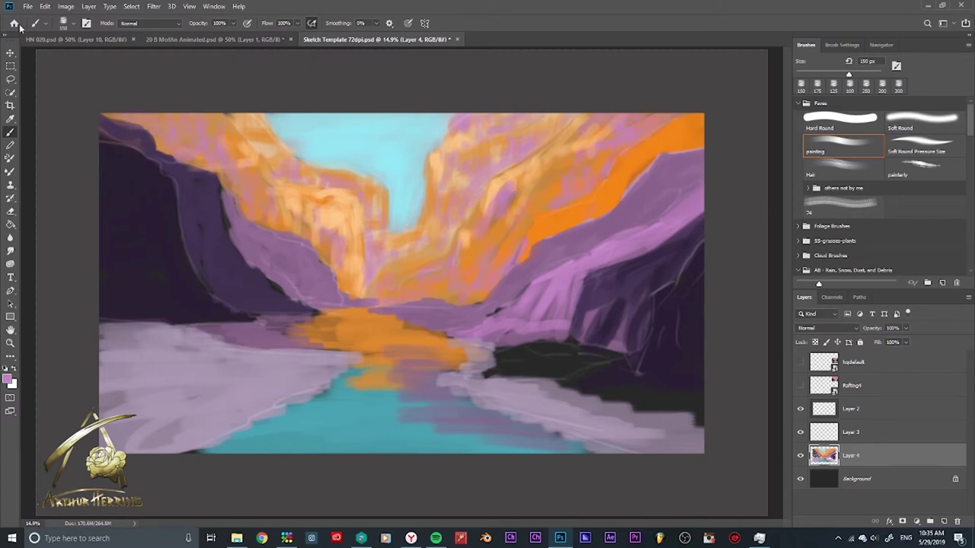
Step: Save the painting as May 29 2019.psd
key("ctrl+shift+s")
type("May 29 2019")
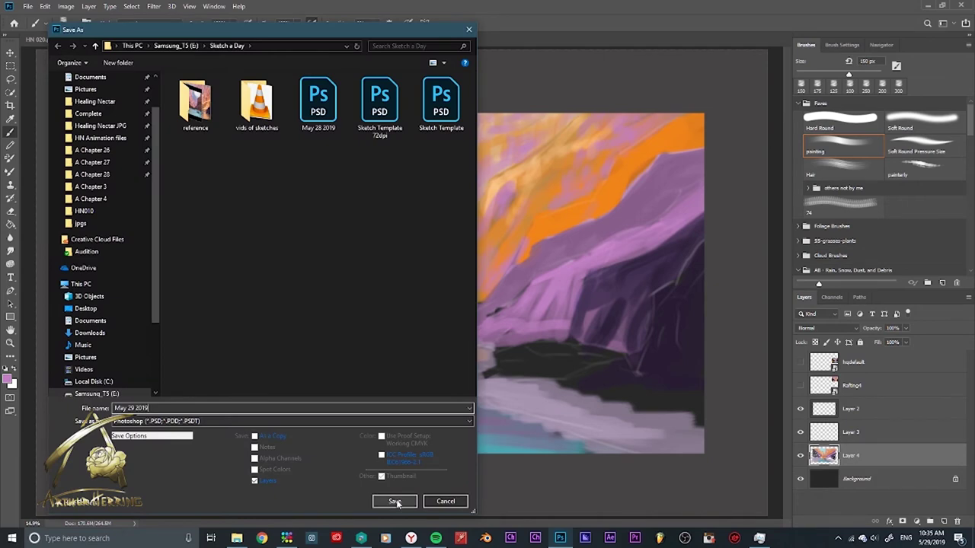
left_click(394, 502)
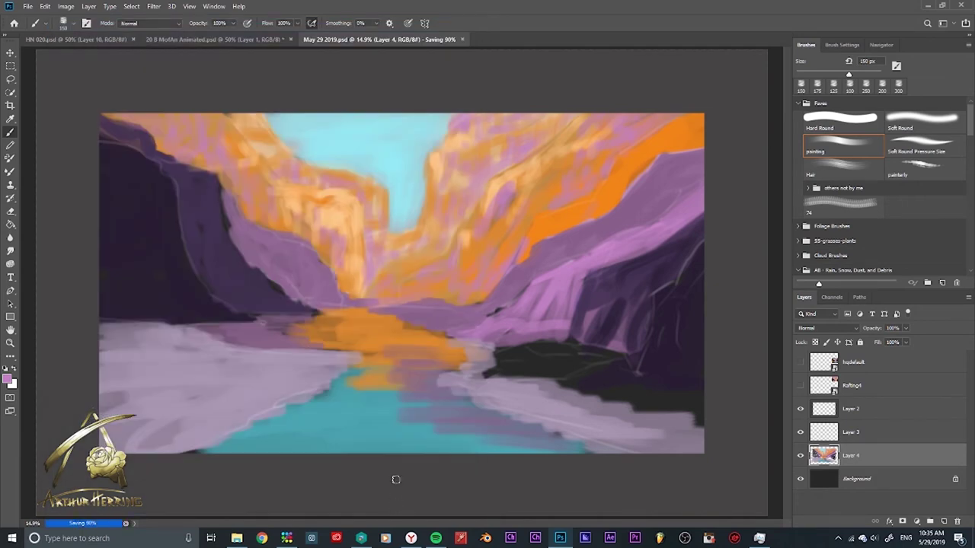
Step: Brush light and dark purple along the left cliff edge and slopes, up to 250 px
left_click(216, 184, "alt")
mouse_move(217, 196)
left_mouse_down()
mouse_move(207, 266)
mouse_move(203, 181)
mouse_move(107, 124)
left_mouse_up()
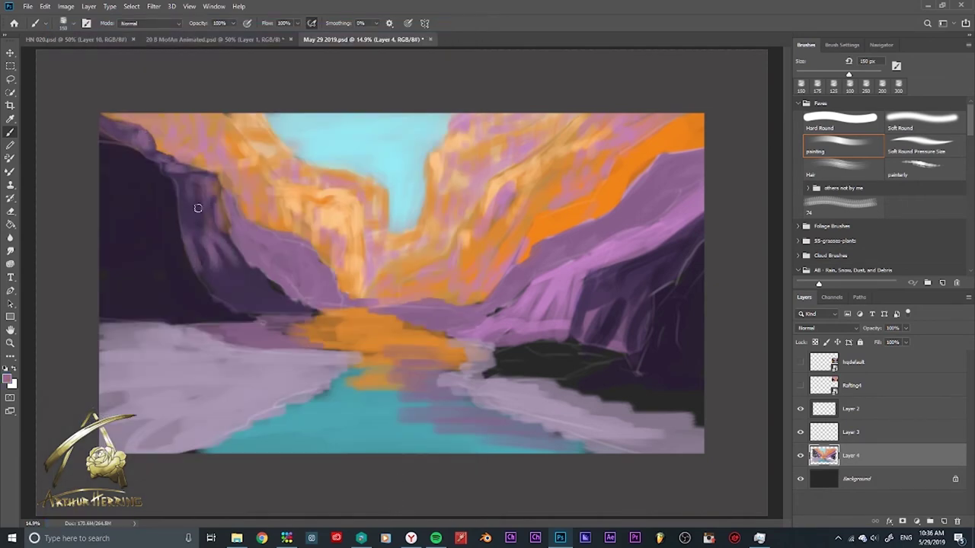
mouse_move(197, 208)
left_mouse_down()
mouse_move(228, 274)
mouse_move(291, 306)
left_mouse_up()
key("bracketright")
key("bracketright")
left_click_drag(199, 214, 308, 301)
key("bracketright")
left_click_drag(301, 240, 301, 282)
Step: Add light purple rocky ledges over the dark left cliff and save the file
left_click_drag(228, 229, 245, 261)
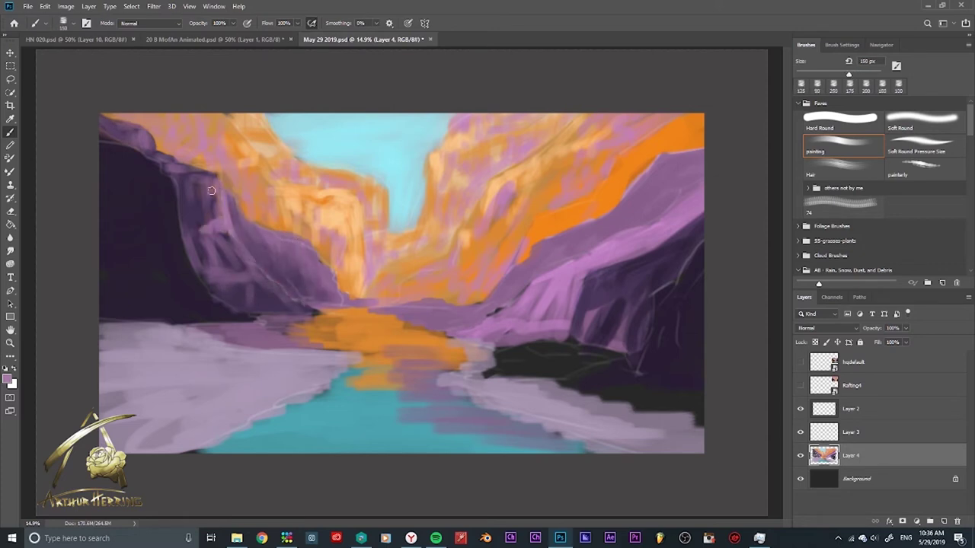
mouse_move(182, 171)
left_mouse_down()
mouse_move(217, 229)
mouse_move(293, 297)
left_mouse_up()
left_click_drag(240, 266, 312, 312)
key("bracketleft")
key("bracketleft")
key("bracketleft")
mouse_move(210, 246)
left_mouse_down()
mouse_move(144, 254)
mouse_move(257, 322)
left_mouse_up()
key("bracketright")
mouse_move(102, 274)
left_mouse_down()
mouse_move(159, 276)
mouse_move(204, 301)
left_mouse_up()
mouse_move(160, 166)
left_mouse_down()
mouse_move(152, 189)
mouse_move(167, 202)
mouse_move(148, 276)
mouse_move(130, 268)
left_mouse_up()
key("bracketright")
key("bracketright")
key("bracketright")
key("bracketright")
key("bracketright")
key("bracketright")
key("ctrl+s")
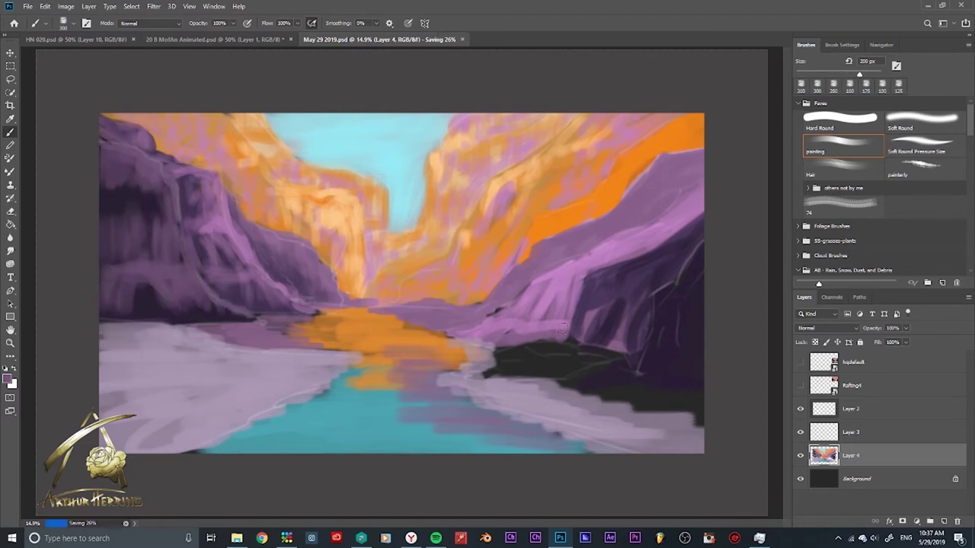
key("bracketleft")
key("bracketleft")
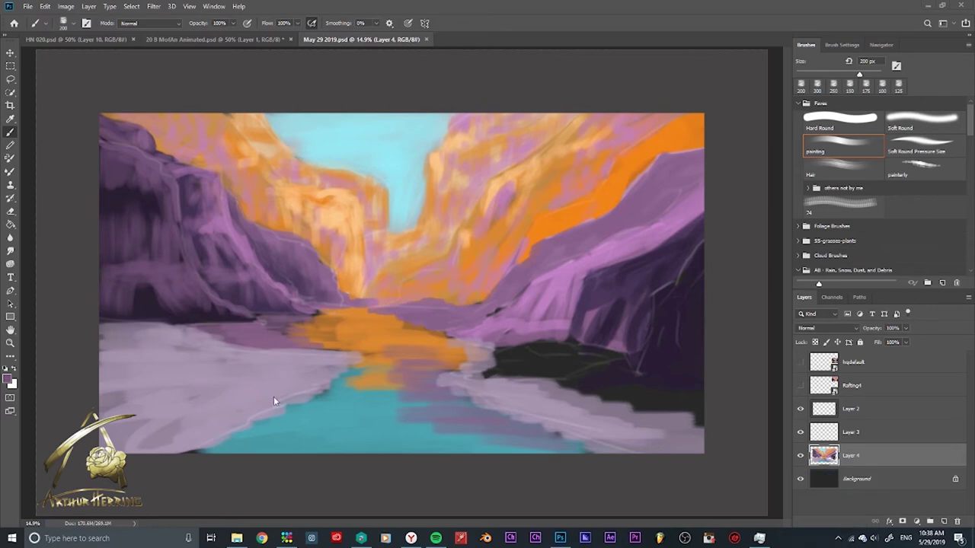
Step: Paint lavender-grey over the lower left and right riverbanks
left_click(8, 379)
left_click_drag(618, 177, 618, 125)
key("Return")
mouse_move(107, 381)
left_mouse_down()
mouse_move(170, 348)
mouse_move(358, 434)
left_mouse_up()
mouse_move(686, 442)
left_mouse_down()
mouse_move(470, 369)
mouse_move(495, 378)
left_mouse_up()
Step: Soften the lower shores and left bank with lavender-blue, then save
left_click(8, 379)
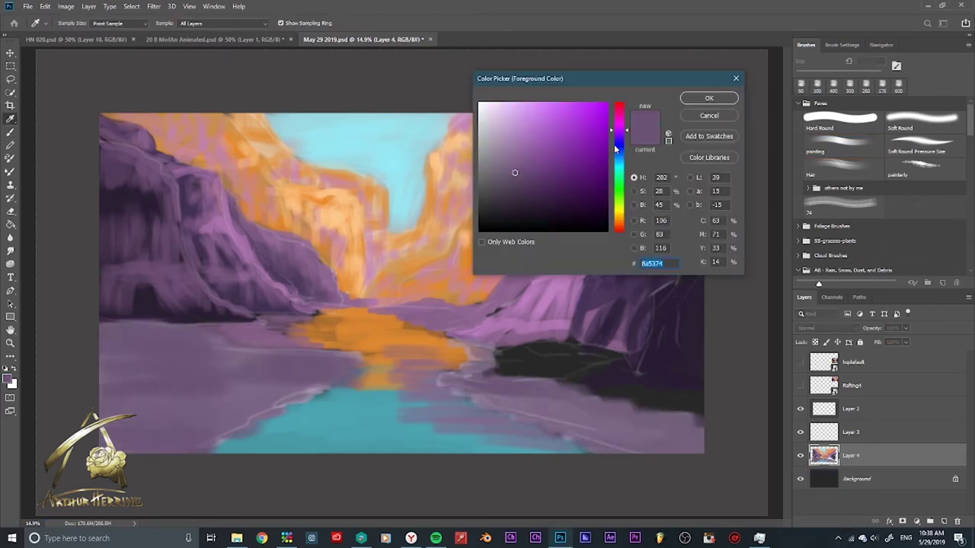
left_click_drag(616, 175, 617, 142)
key("Return")
left_click_drag(495, 378, 681, 424)
left_click_drag(351, 369, 111, 449)
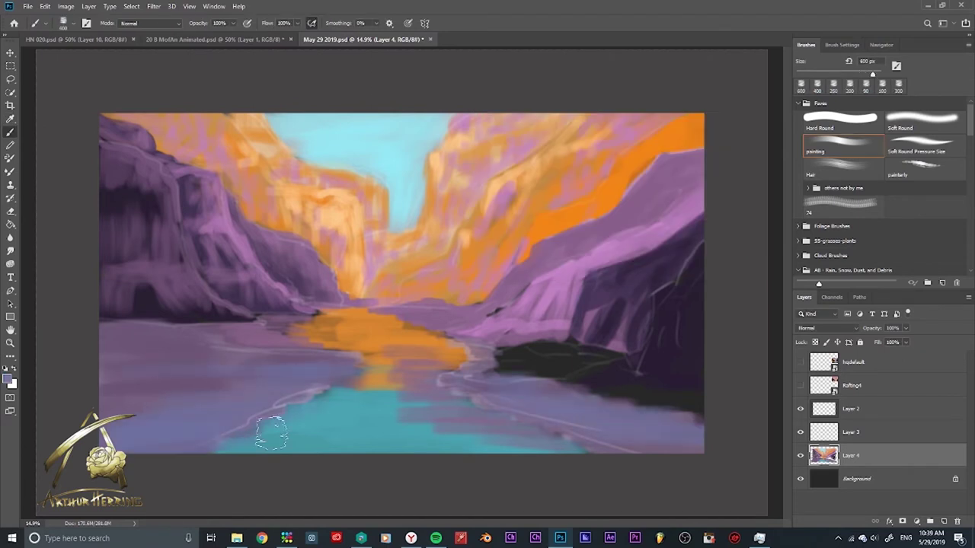
left_click_drag(123, 327, 399, 318)
key("bracketleft")
key("ctrl+s")
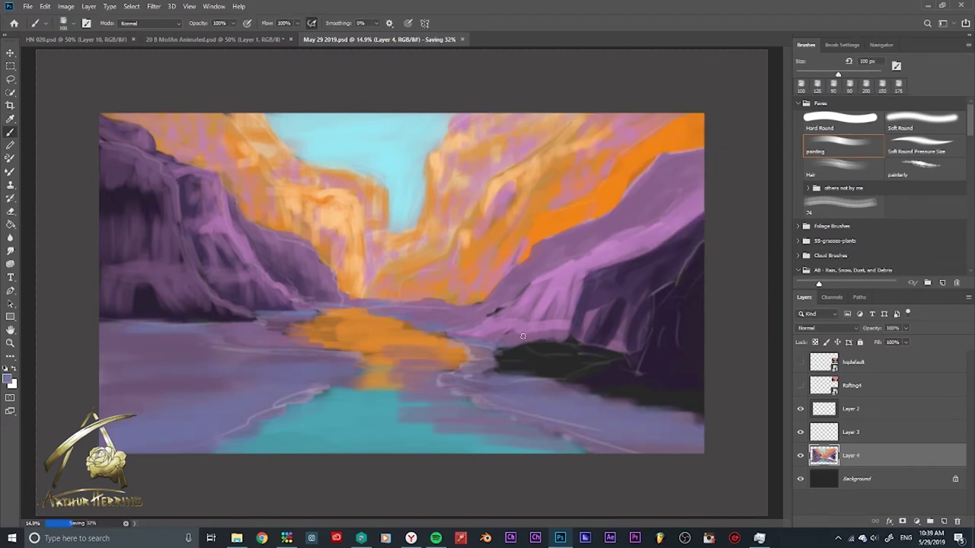
Step: Repaint the lower river with bright cyan strokes and save
mouse_move(375, 447)
left_mouse_down()
mouse_move(412, 396)
mouse_move(348, 403)
mouse_move(396, 441)
left_mouse_up()
key("bracketright")
key("bracketright")
key("bracketright")
key("ctrl+s")
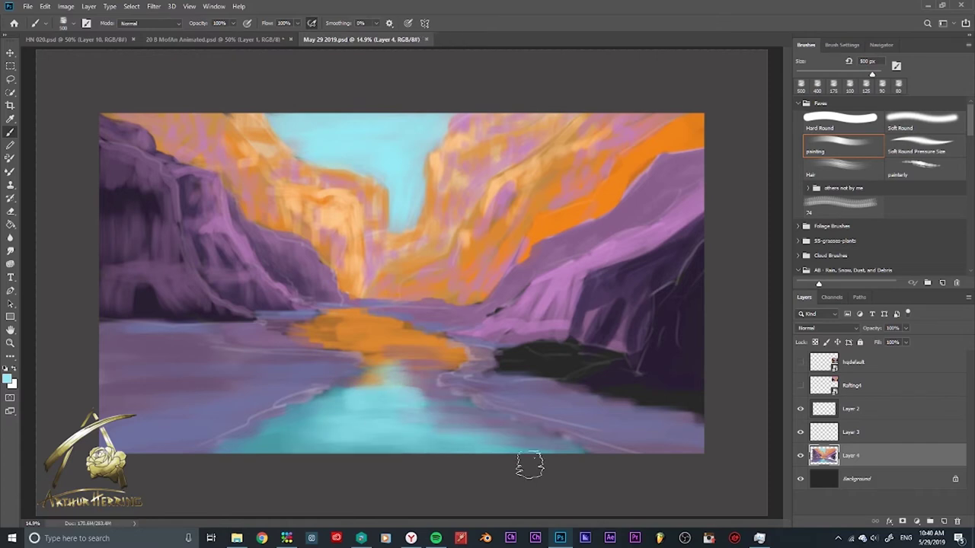
key("bracketleft")
key("bracketleft")
key("bracketleft")
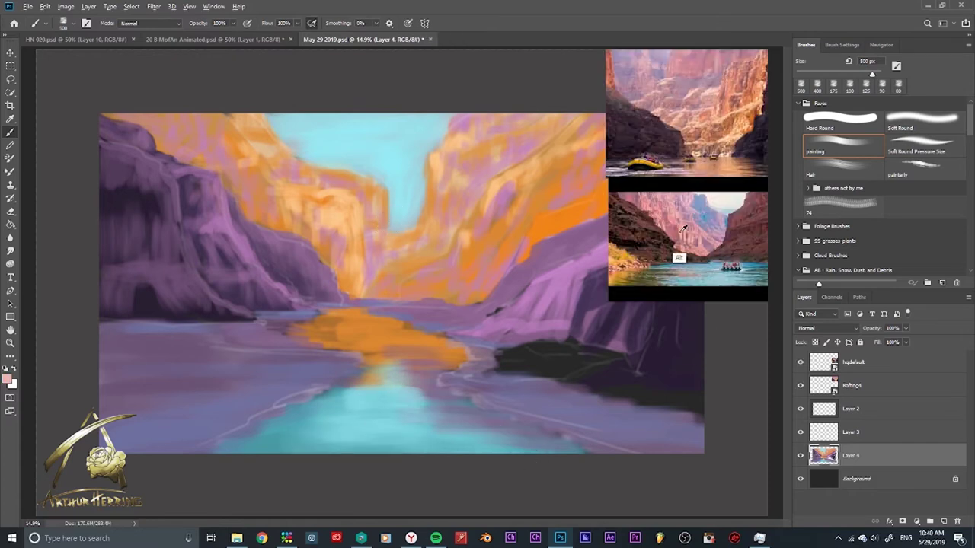
Step: Sample a pink from the reference and paint it over the orange left, upper-left, central and right canyon walls
left_click(676, 256, "alt")
key("bracketright")
key("bracketright")
mouse_move(350, 210)
left_mouse_down()
mouse_move(339, 244)
mouse_move(300, 226)
mouse_move(274, 190)
left_mouse_up()
key("bracketright")
key("bracketleft")
key("bracketleft")
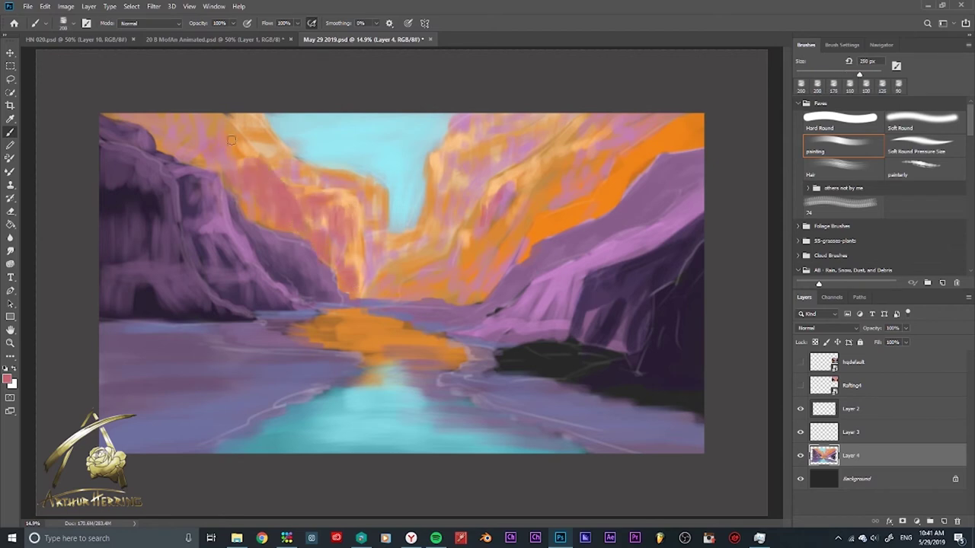
left_click_drag(251, 159, 175, 114)
mouse_move(348, 231)
left_mouse_down()
mouse_move(396, 259)
mouse_move(457, 190)
mouse_move(578, 118)
left_mouse_up()
key("bracketright")
key("bracketright")
key("bracketright")
key("bracketright")
key("bracketright")
key("bracketright")
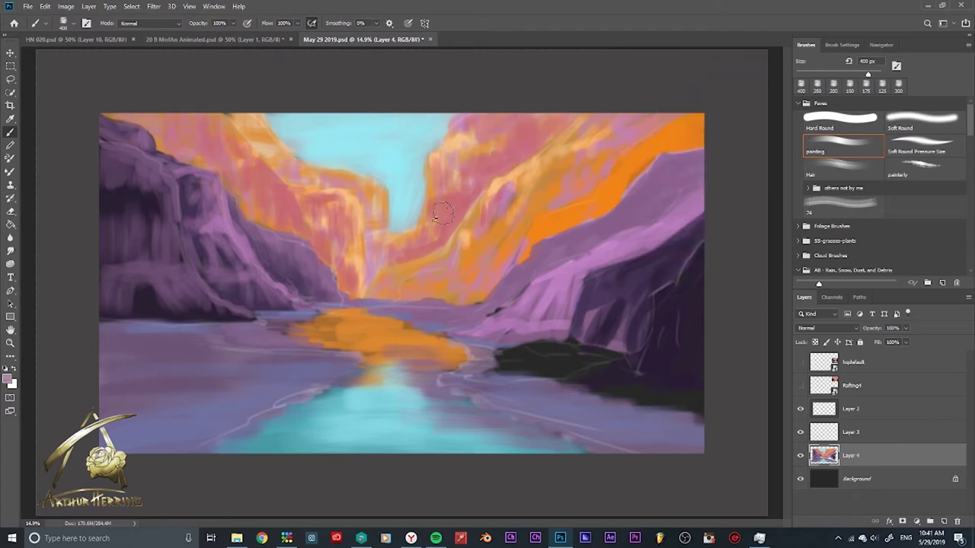
Step: Paint purple distant cliffs rising into the sky above the central canyon walls
left_click_drag(401, 210, 415, 179)
left_click_drag(403, 229, 320, 138)
key("bracketright")
key("bracketright")
left_click_drag(266, 122, 351, 163)
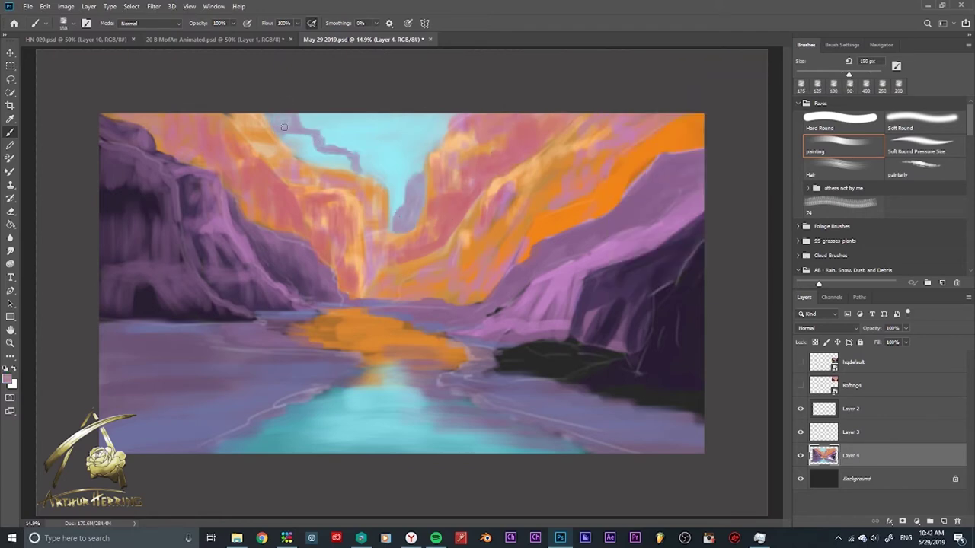
mouse_move(289, 141)
left_mouse_down()
mouse_move(317, 147)
mouse_move(309, 139)
left_mouse_up()
left_click_drag(366, 169, 404, 206)
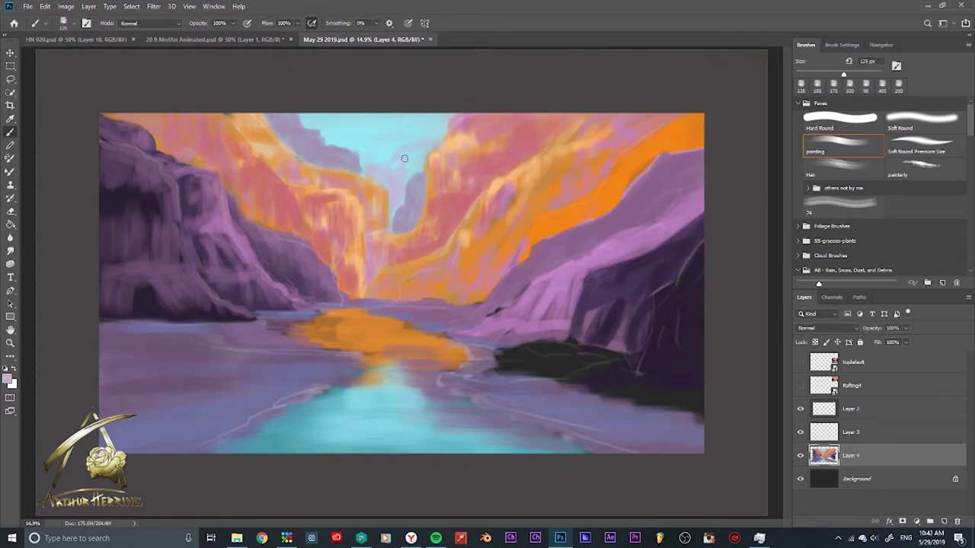
left_click_drag(392, 156, 415, 171)
Step: Save, add a faint top-right wall stroke, hide Layer 3, and show the hqdefault and Rafting4 references
key("ctrl+s")
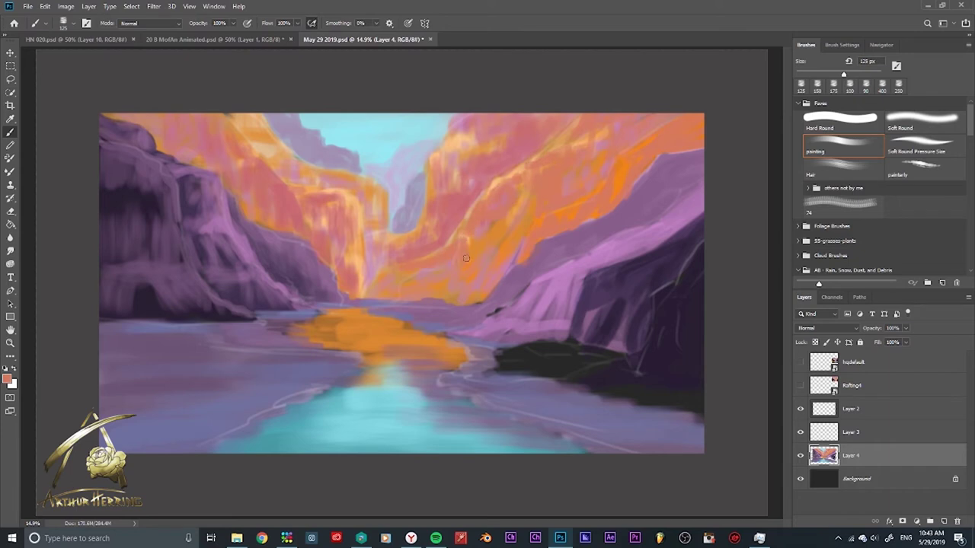
key("ctrl+s")
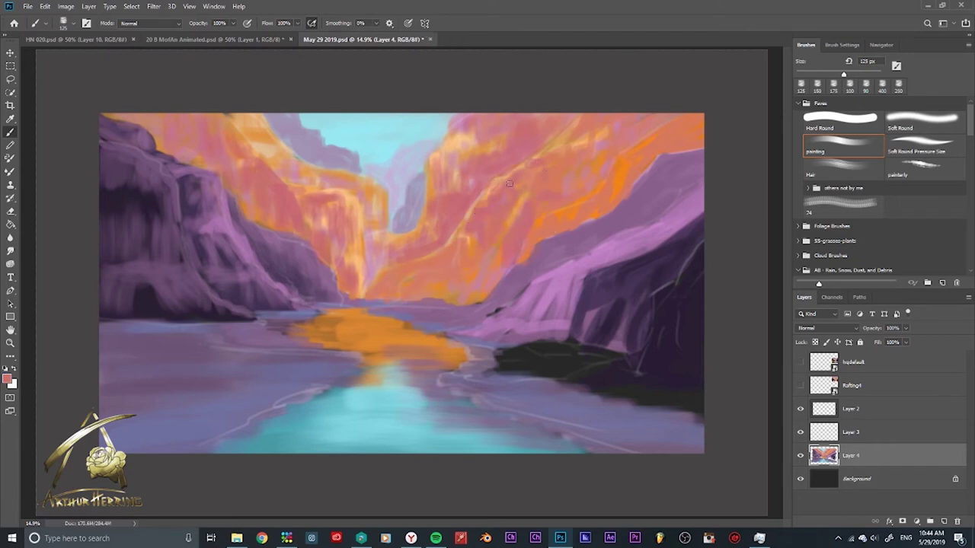
left_click_drag(560, 151, 591, 122)
left_click(800, 432)
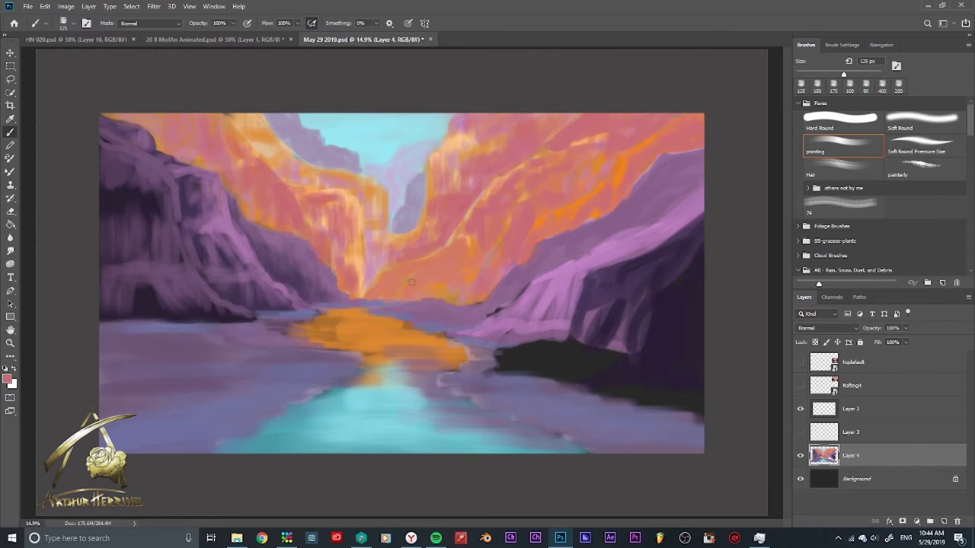
left_click_drag(799, 361, 800, 385)
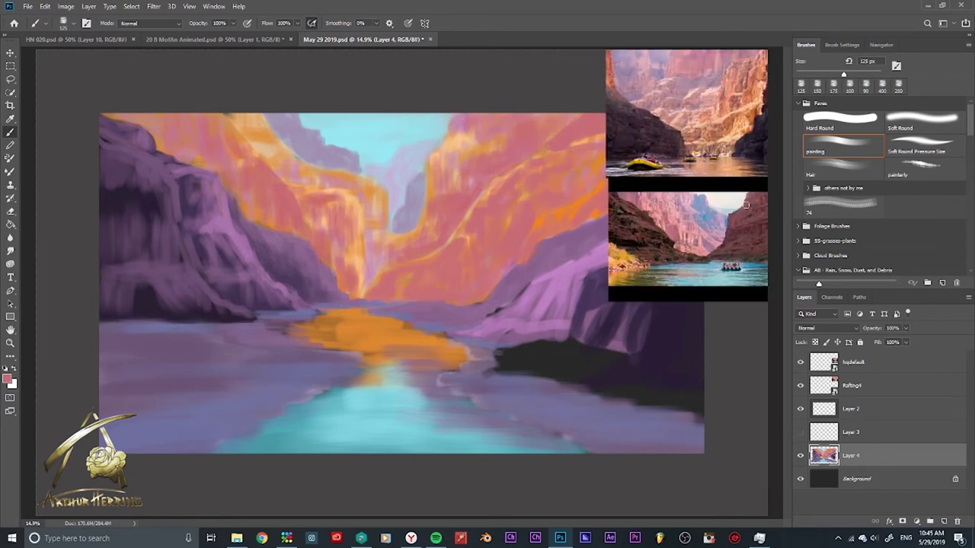
Step: Sample a brown from the reference and brush it over the left cliff, far bank and right cliff
left_click(649, 221, "alt")
left_click_drag(157, 293, 224, 312)
mouse_move(118, 292)
left_mouse_down()
mouse_move(200, 259)
mouse_move(231, 276)
left_mouse_up()
mouse_move(209, 203)
left_mouse_down()
mouse_move(126, 239)
mouse_move(152, 171)
mouse_move(107, 191)
mouse_move(209, 191)
left_mouse_up()
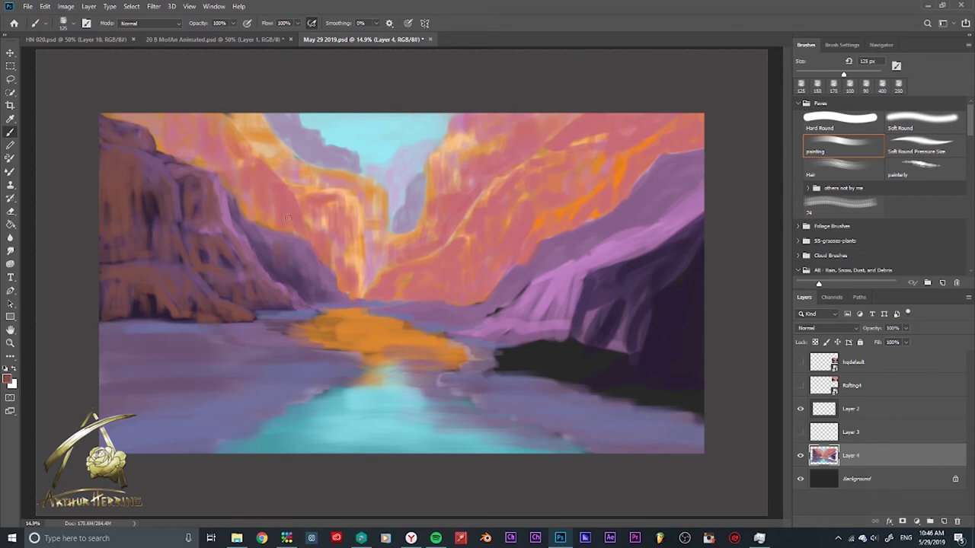
mouse_move(385, 312)
left_mouse_down()
mouse_move(480, 307)
mouse_move(540, 262)
mouse_move(631, 219)
left_mouse_up()
left_click_drag(658, 176, 624, 228)
mouse_move(563, 232)
left_mouse_down()
mouse_move(549, 324)
mouse_move(613, 252)
mouse_move(620, 267)
mouse_move(570, 327)
mouse_move(578, 357)
mouse_move(691, 248)
mouse_move(620, 387)
mouse_move(693, 304)
left_mouse_up()
Step: Save the painting and paint pink reflections into the orange and cyan river
key("bracketright")
key("bracketright")
key("bracketright")
key("ctrl+s")
key("bracketleft")
key("bracketleft")
key("bracketleft")
left_click_drag(428, 317, 320, 329)
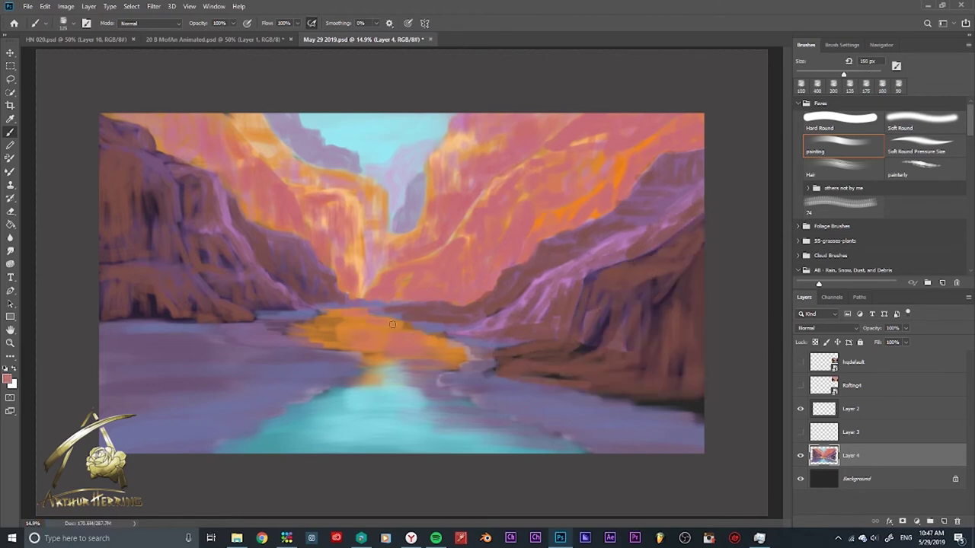
left_click_drag(504, 412, 388, 419)
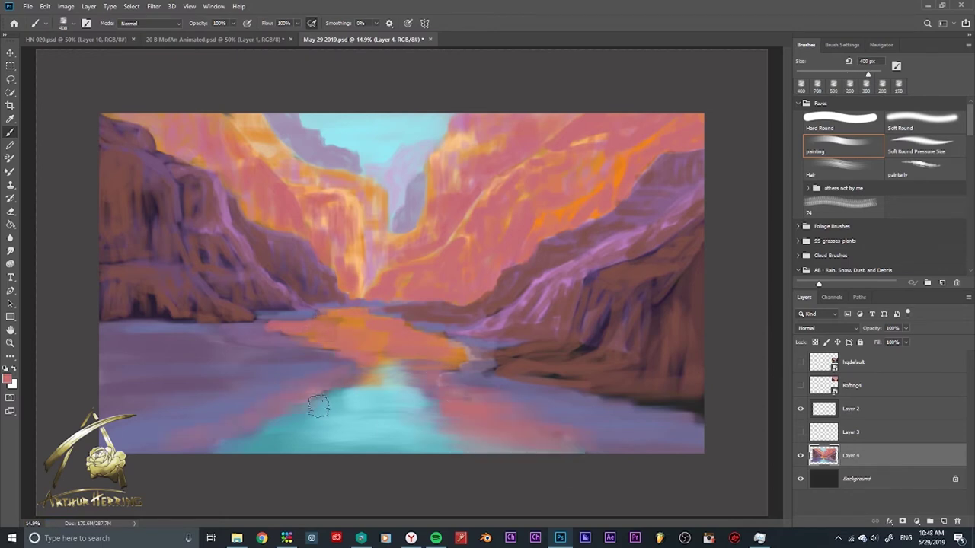
key("bracketleft")
key("bracketleft")
key("bracketleft")
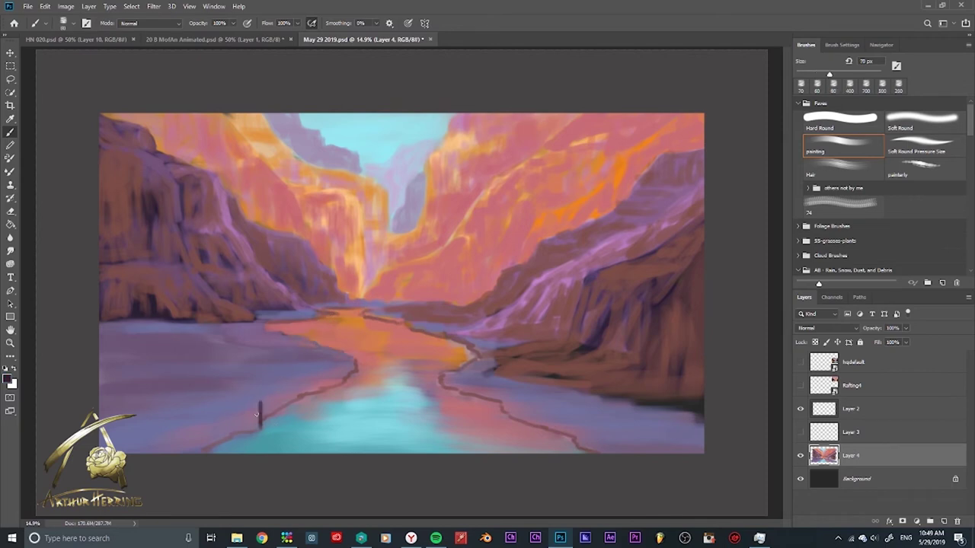
Step: Paint thick dark ledge edges along the left and right riverbanks, enlarging the brush for blocky ledges, and save
key("bracketright")
left_click_drag(164, 448, 353, 366)
key("bracketright")
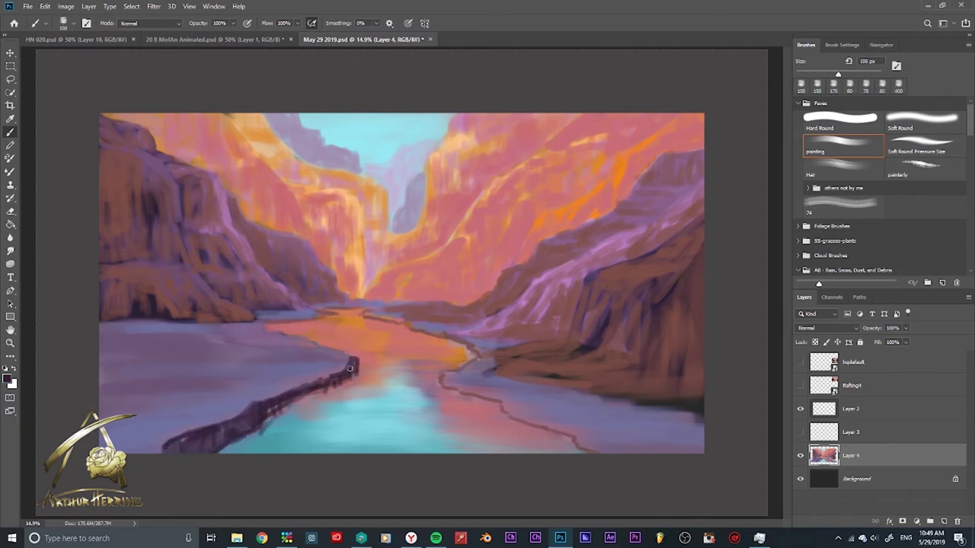
key("bracketright")
mouse_move(443, 375)
left_mouse_down()
mouse_move(705, 440)
mouse_move(514, 413)
mouse_move(688, 448)
mouse_move(612, 434)
mouse_move(507, 403)
left_mouse_up()
key("bracketright")
key("bracketright")
key("bracketright")
left_click_drag(276, 409, 175, 445)
key("ctrl+s")
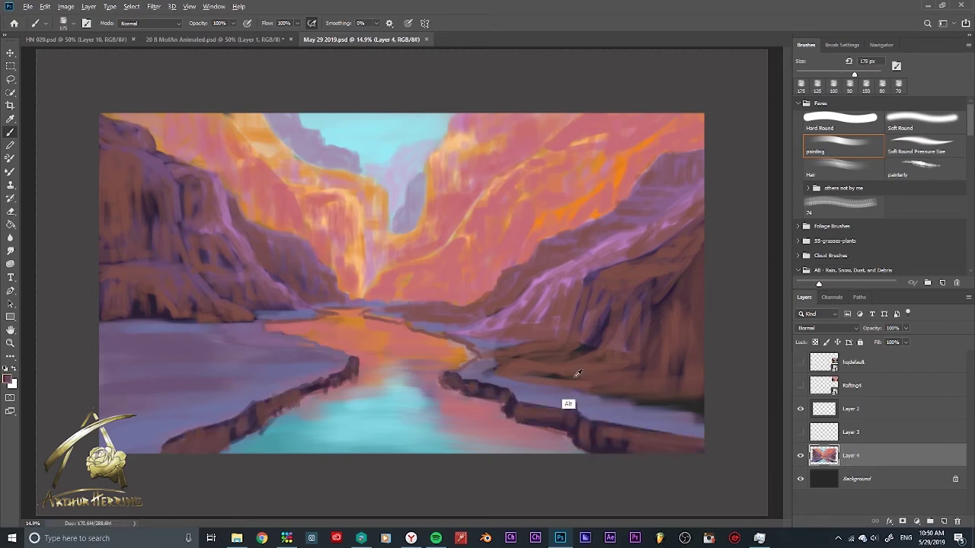
left_click_drag(268, 395, 252, 408)
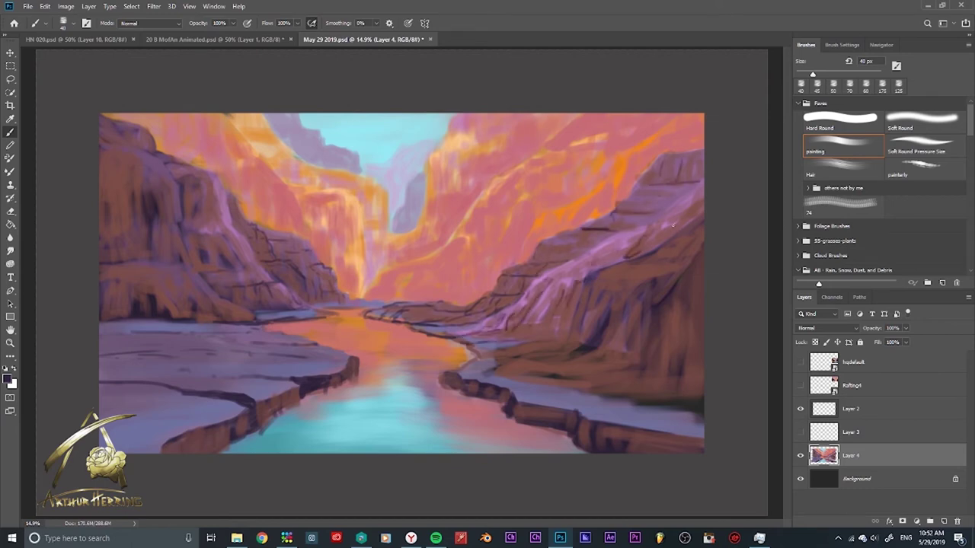
Step: Add dark crack lines along the right cliff ridge and right riverbank rocks, then save
left_click_drag(642, 265, 694, 261)
left_click_drag(583, 318, 686, 369)
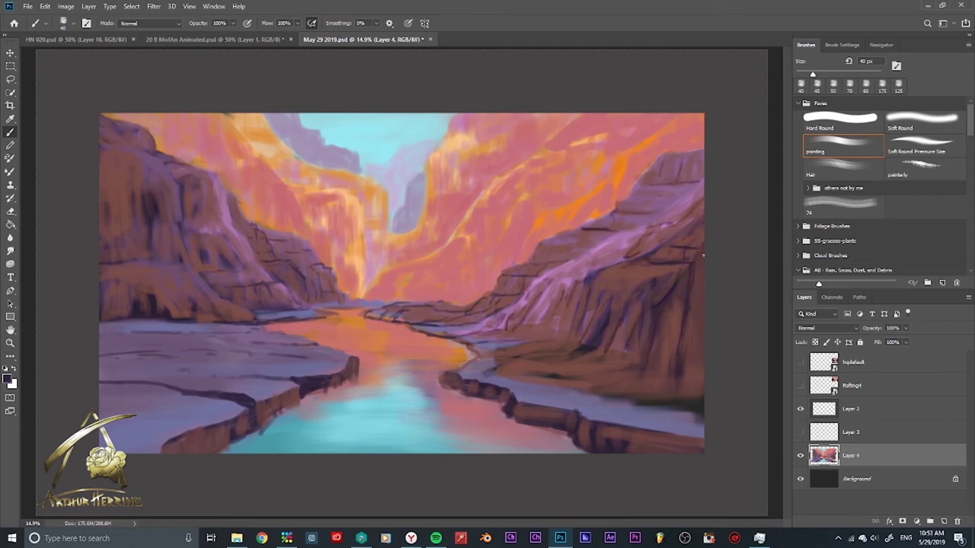
left_click_drag(562, 355, 481, 340)
mouse_move(534, 378)
left_mouse_down()
mouse_move(472, 389)
mouse_move(609, 378)
left_mouse_up()
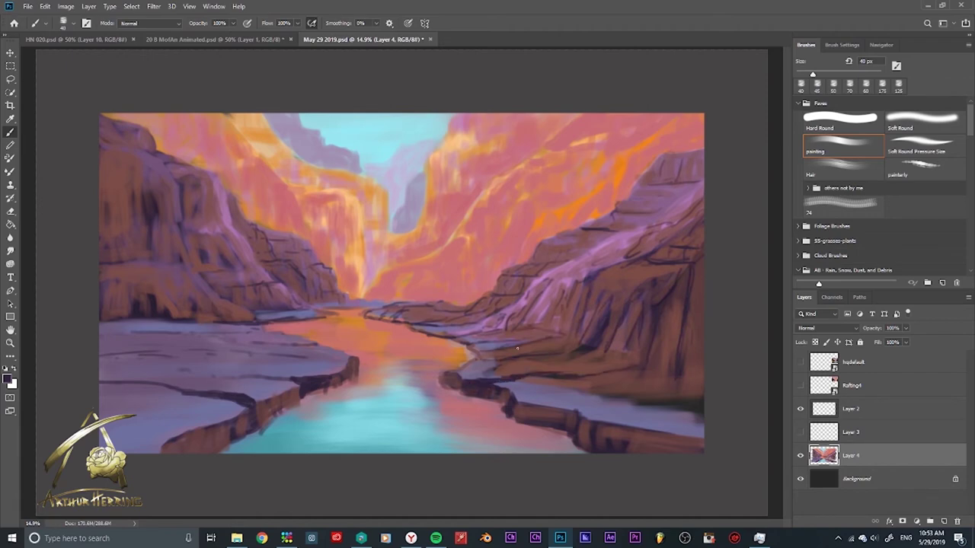
left_click_drag(512, 391, 683, 415)
key("ctrl+s")
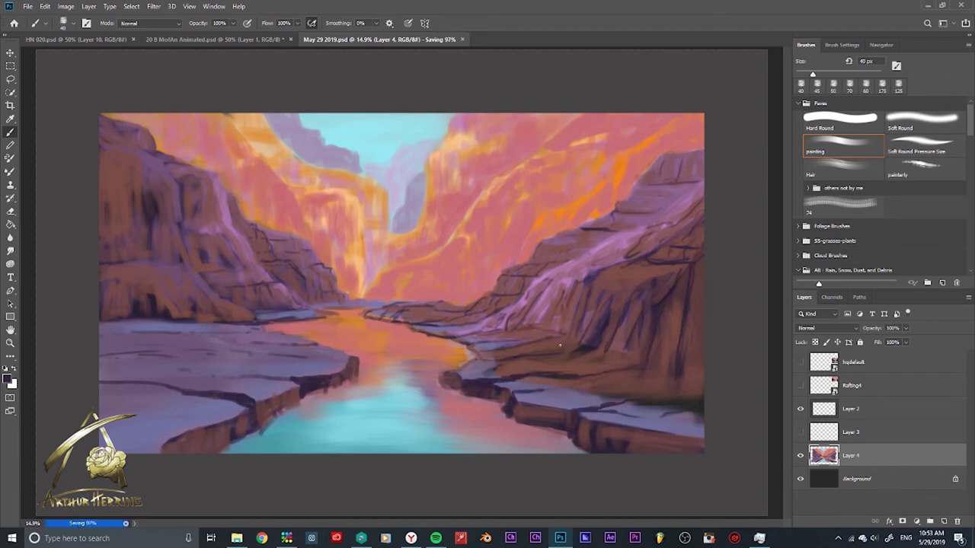
Step: Paint dark crack and strata lines across the upper-left cliff face
left_click_drag(185, 206, 187, 224)
left_click_drag(187, 186, 207, 190)
left_click_drag(217, 187, 209, 223)
left_click_drag(190, 167, 215, 176)
mouse_move(186, 254)
left_mouse_down()
mouse_move(227, 229)
mouse_move(216, 256)
left_mouse_up()
left_click_drag(192, 297, 227, 256)
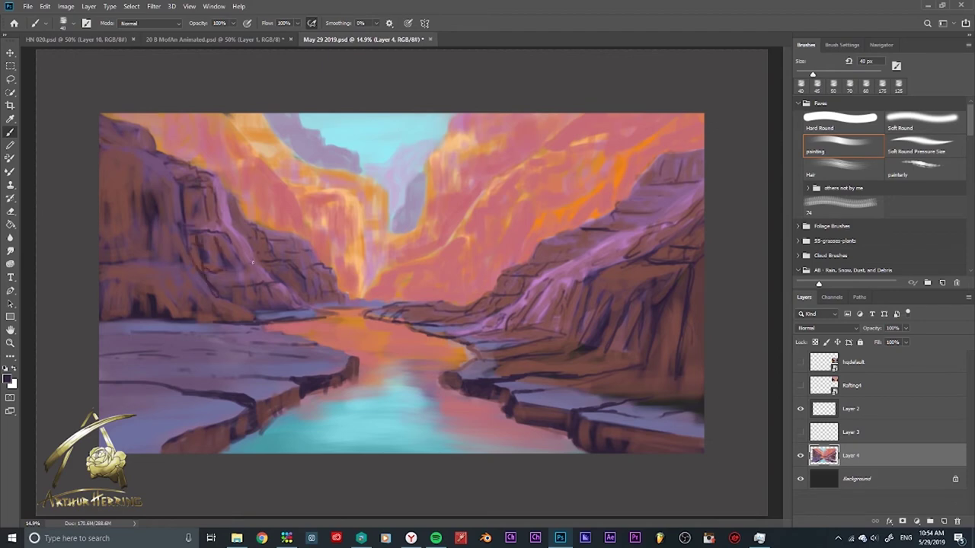
key("bracketright")
key("bracketright")
key("bracketright")
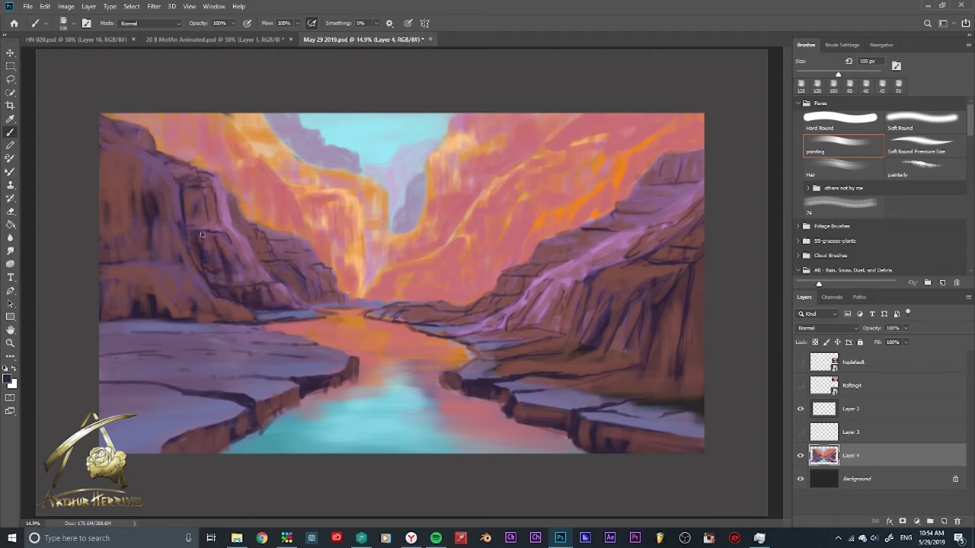
key("bracketleft")
key("bracketleft")
key("bracketleft")
Step: Add dark strokes along the far-left cliff edge and darken its base, then save
mouse_move(144, 260)
left_mouse_down()
mouse_move(103, 236)
mouse_move(107, 172)
left_mouse_up()
mouse_move(116, 140)
left_mouse_down()
mouse_move(135, 123)
mouse_move(145, 156)
left_mouse_up()
left_click_drag(115, 149, 141, 158)
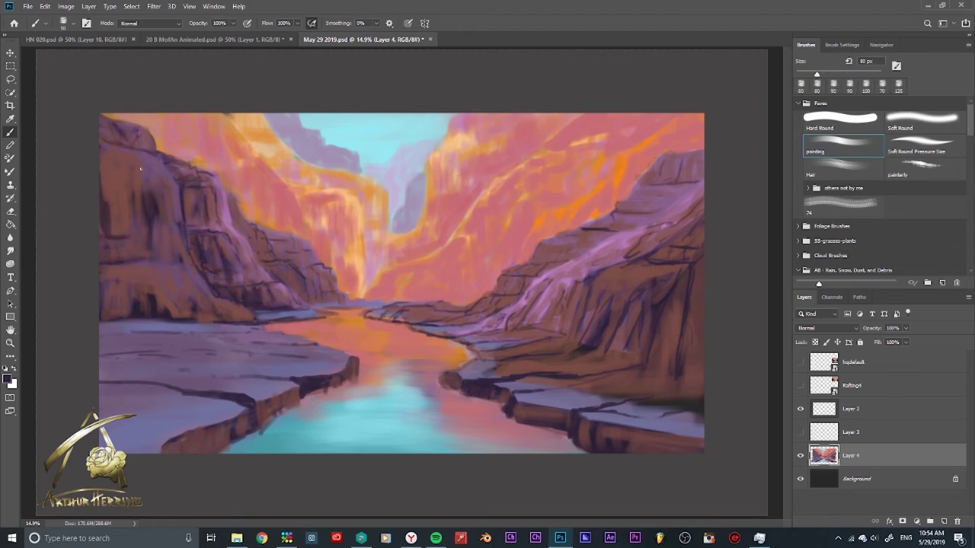
left_click_drag(151, 256, 165, 212)
mouse_move(142, 268)
left_mouse_down()
mouse_move(182, 310)
mouse_move(243, 308)
mouse_move(101, 321)
left_mouse_up()
left_click_drag(106, 286, 128, 303)
key("ctrl+s")
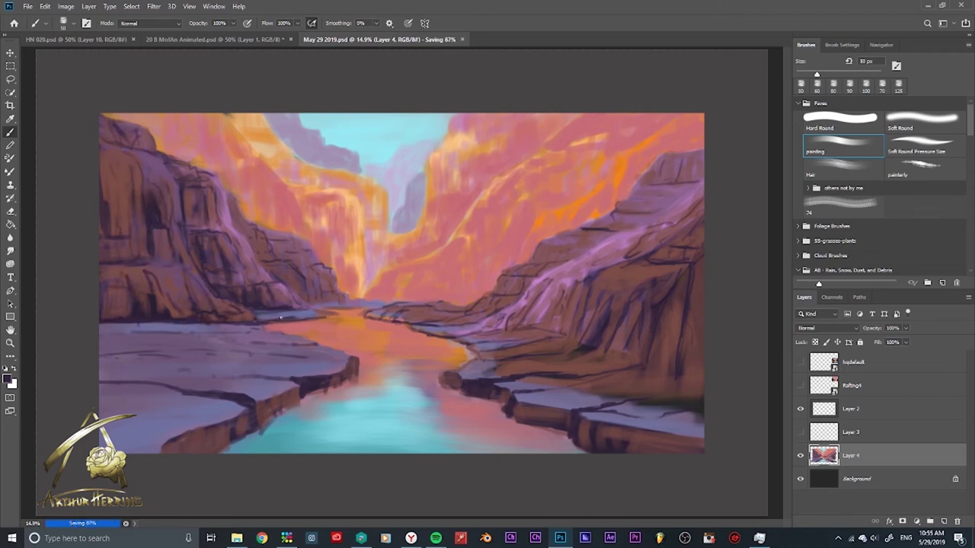
Step: Sample a light purple and paint light strokes along the right riverbank waterline
key("bracketright")
key("bracketright")
left_click(536, 398, "alt")
left_click_drag(441, 392, 524, 417)
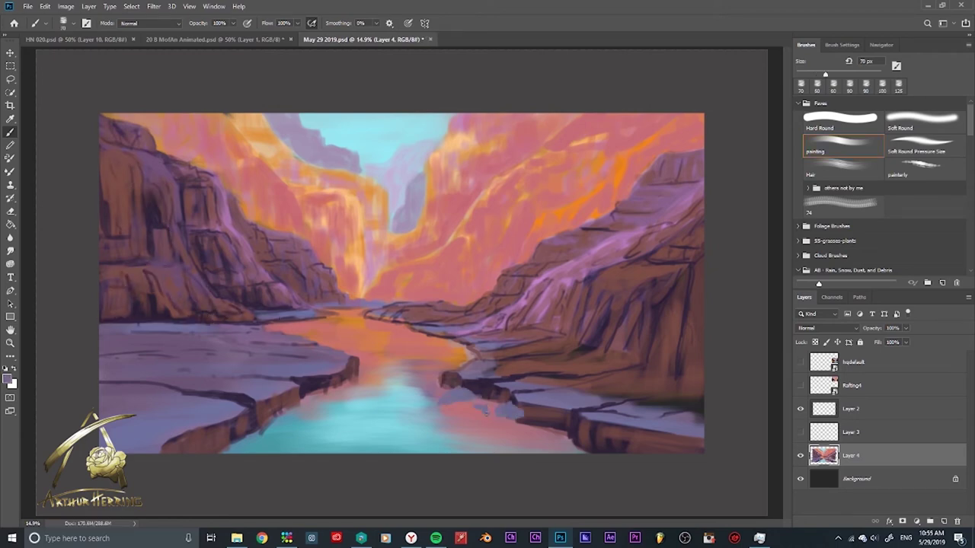
Step: Sample a dark reddish tone and paint dark rocks along the right bank and stepping rocks in the river
left_click(471, 395, "alt")
left_click_drag(441, 396, 500, 413)
left_click_drag(443, 397, 561, 431)
left_click_drag(303, 432, 339, 428)
mouse_move(295, 397)
left_mouse_down()
mouse_move(318, 417)
mouse_move(344, 392)
mouse_move(379, 390)
mouse_move(344, 391)
left_mouse_up()
Step: Sample a light purple and paint highlights on the river rocks
left_click(350, 373, "alt")
left_click_drag(356, 390, 373, 390)
left_click_drag(298, 399, 339, 426)
Step: Softly repaint the lower foreground with a 200 px dark brush, then sample cyan and reddish brown at 50 px
left_click(333, 401, "alt")
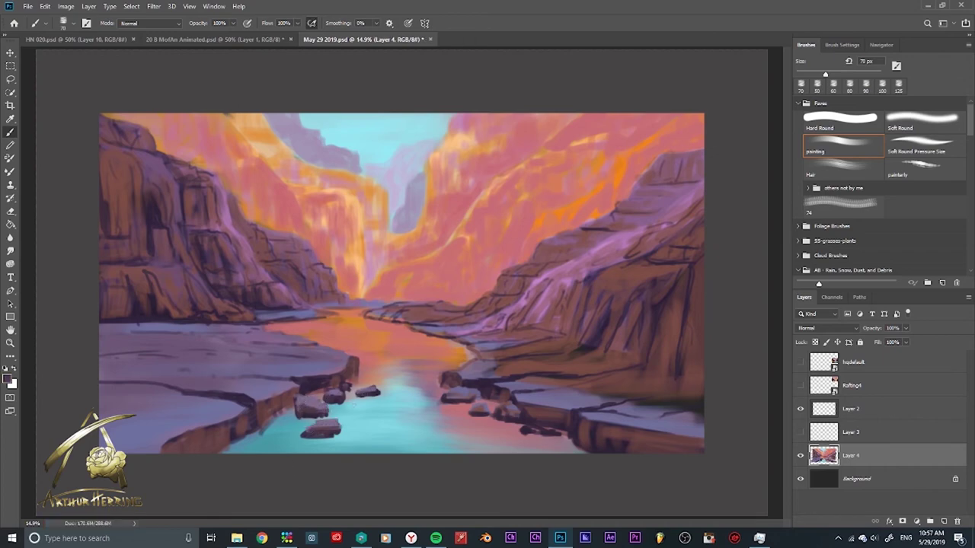
key("bracketright")
key("bracketright")
key("bracketright")
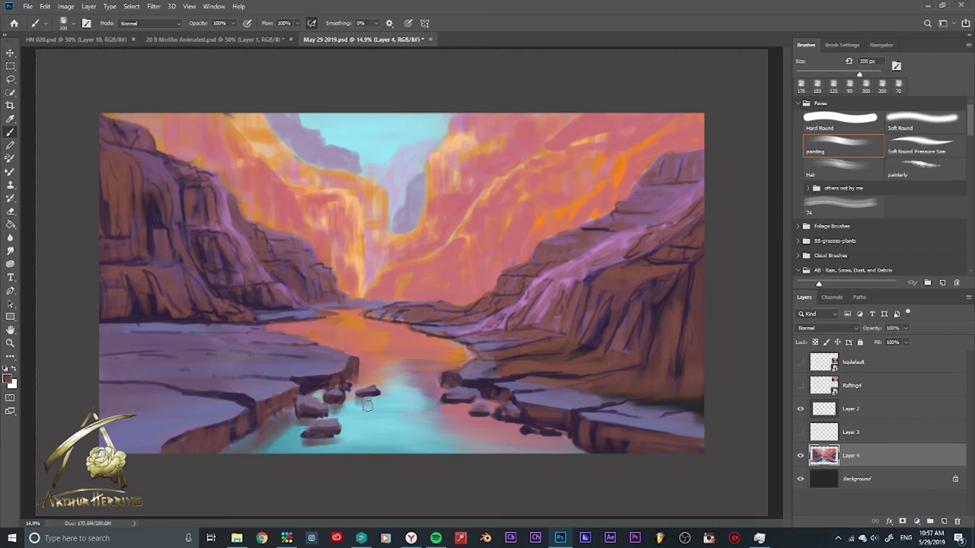
left_click_drag(308, 423, 579, 456)
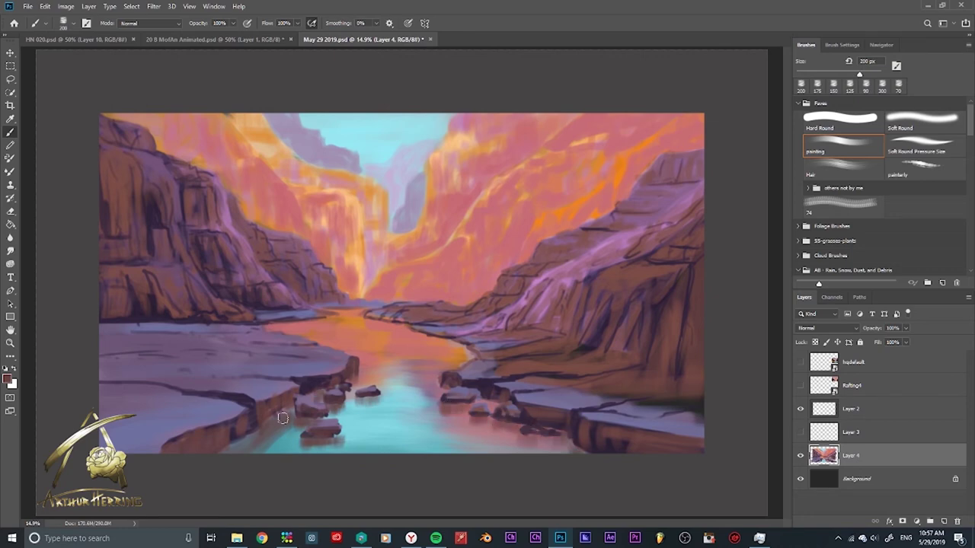
key("bracketleft")
key("bracketleft")
key("bracketleft")
left_click(312, 420, "alt")
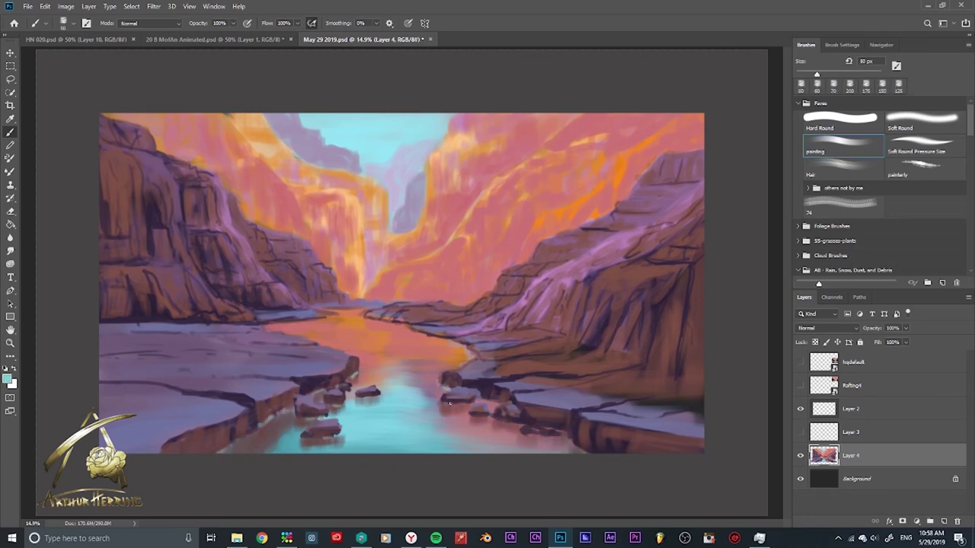
left_click(627, 299, "alt")
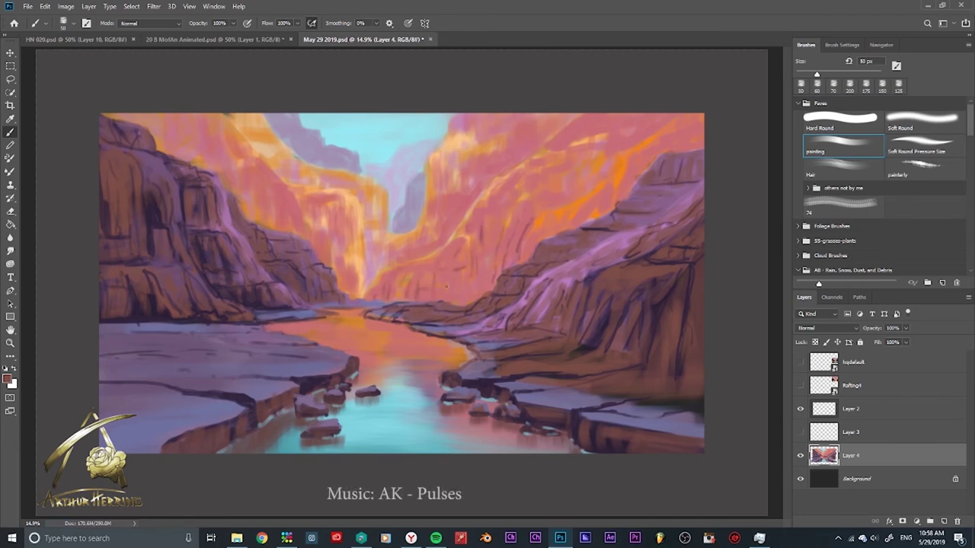
Step: Paint dark vertical crevices on the right, left and central canyon walls
left_click_drag(511, 189, 498, 232)
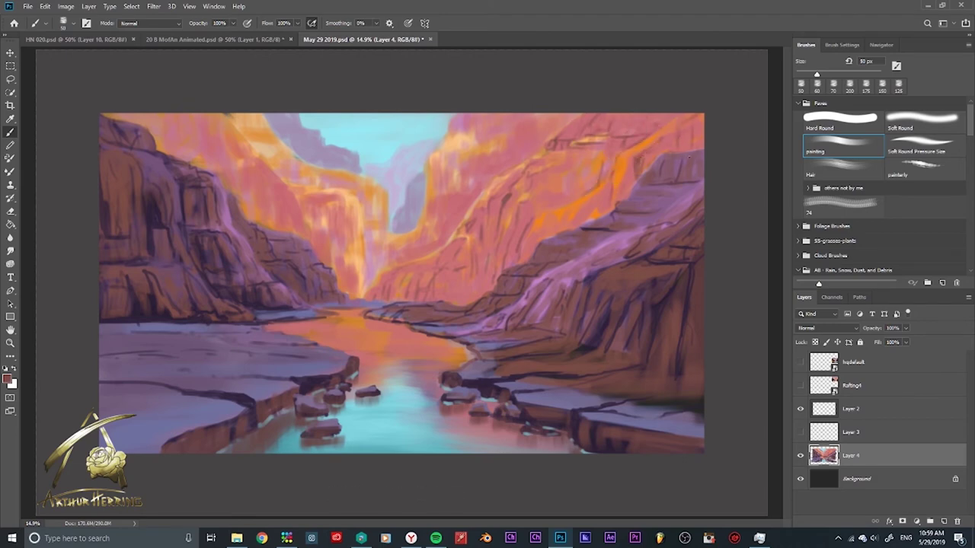
left_click_drag(609, 187, 589, 218)
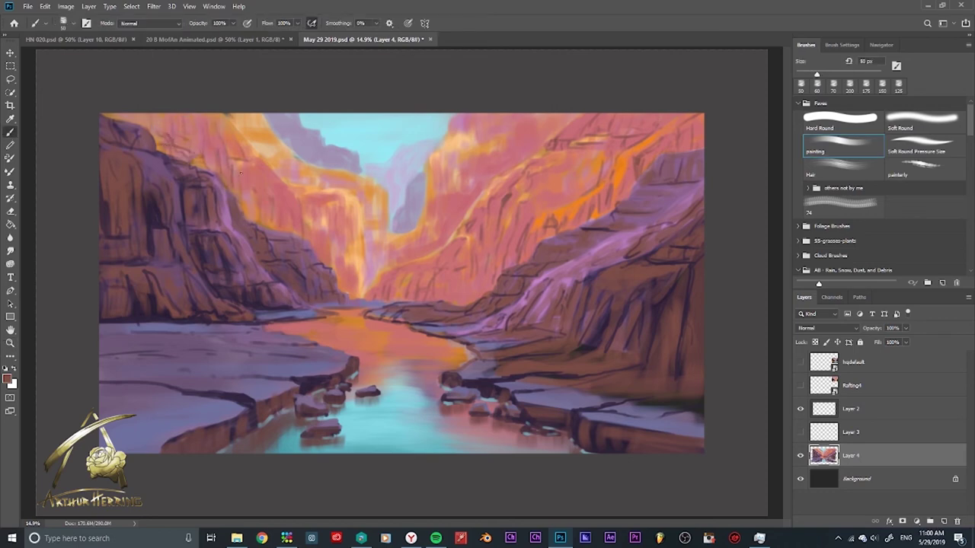
mouse_move(260, 187)
left_mouse_down()
mouse_move(260, 217)
mouse_move(337, 201)
mouse_move(319, 230)
mouse_move(376, 275)
left_mouse_up()
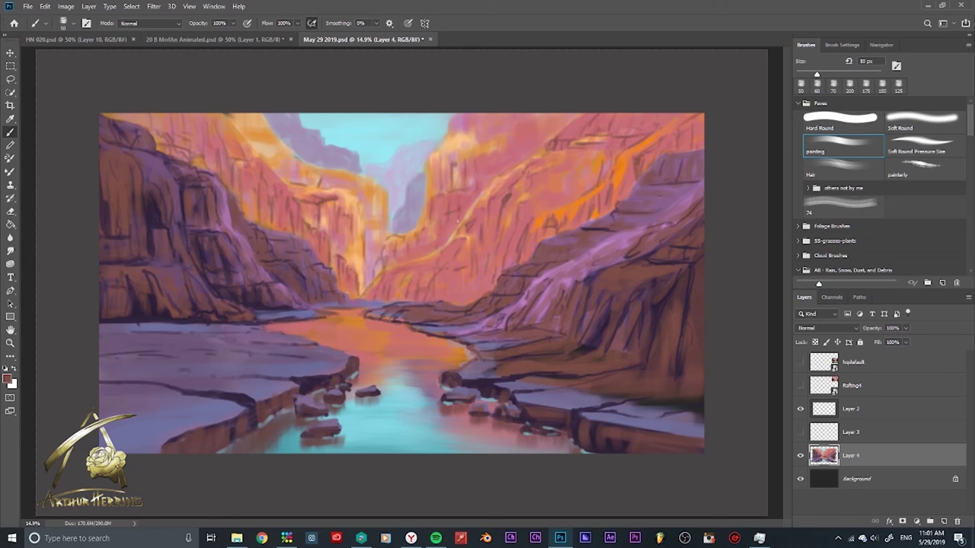
left_click_drag(457, 219, 441, 235)
left_click_drag(497, 181, 526, 153)
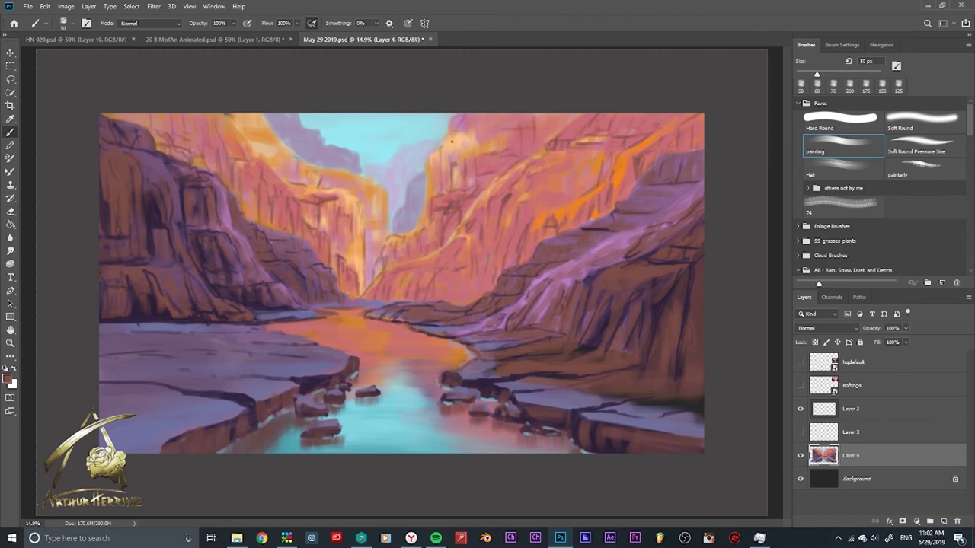
left_click_drag(459, 152, 460, 181)
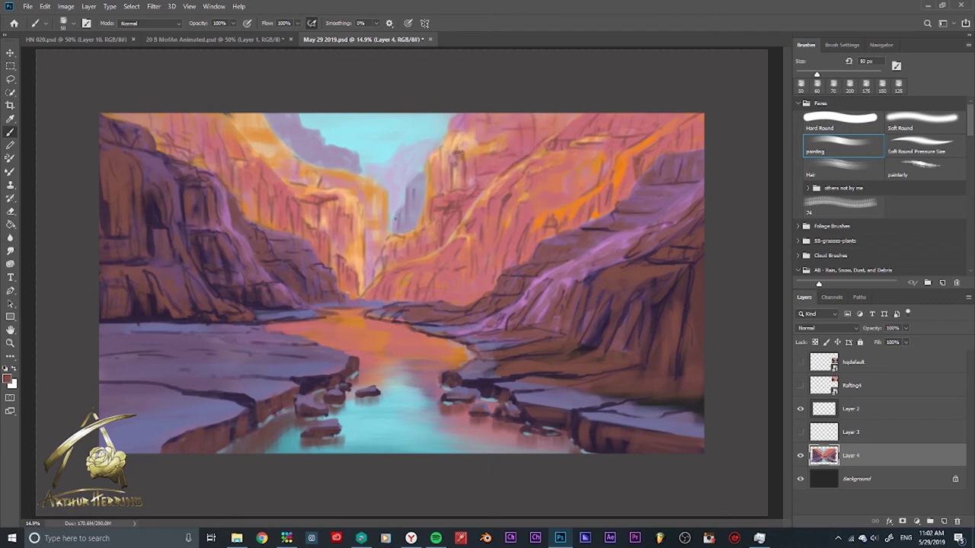
left_click_drag(376, 205, 371, 259)
left_click_drag(350, 183, 366, 185)
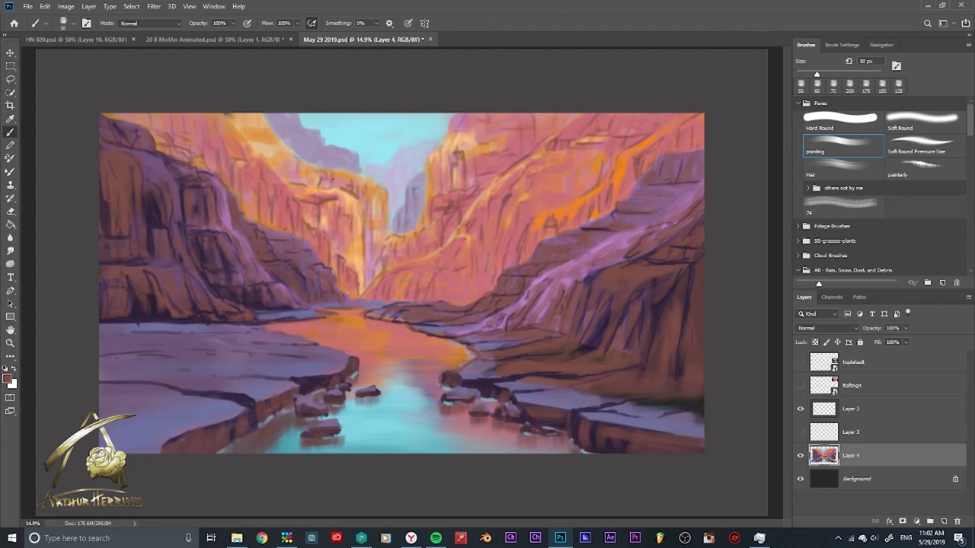
Step: Tint the sky edge above the left wall pinkish-purple, sample lavender and orange, and save
left_click_drag(237, 126, 297, 186)
left_click(320, 152, "alt")
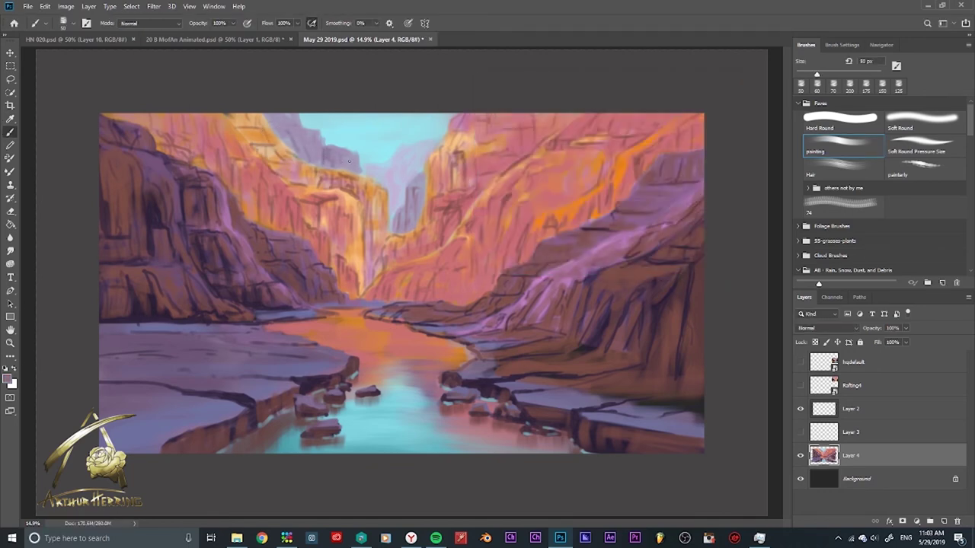
left_click(417, 171, "alt")
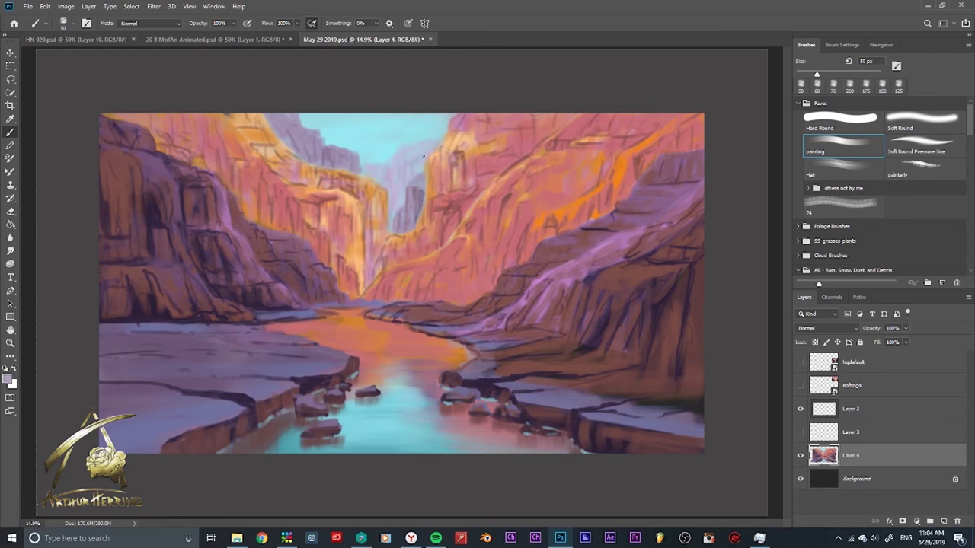
key("ctrl+s")
left_click(462, 150, "alt")
Step: Brush light orange highlights onto the upper right cliff and the left cliff
left_click_drag(525, 148, 518, 129)
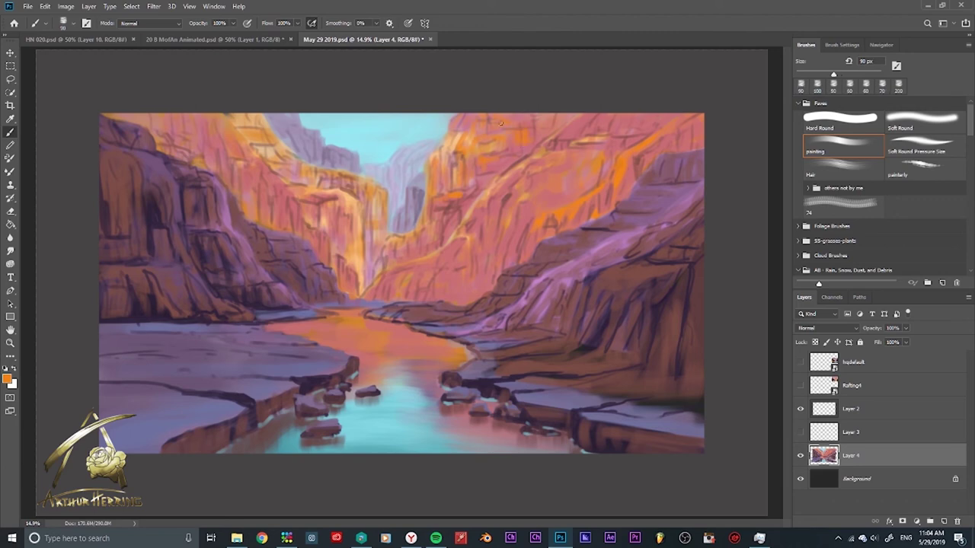
left_click_drag(482, 189, 450, 209)
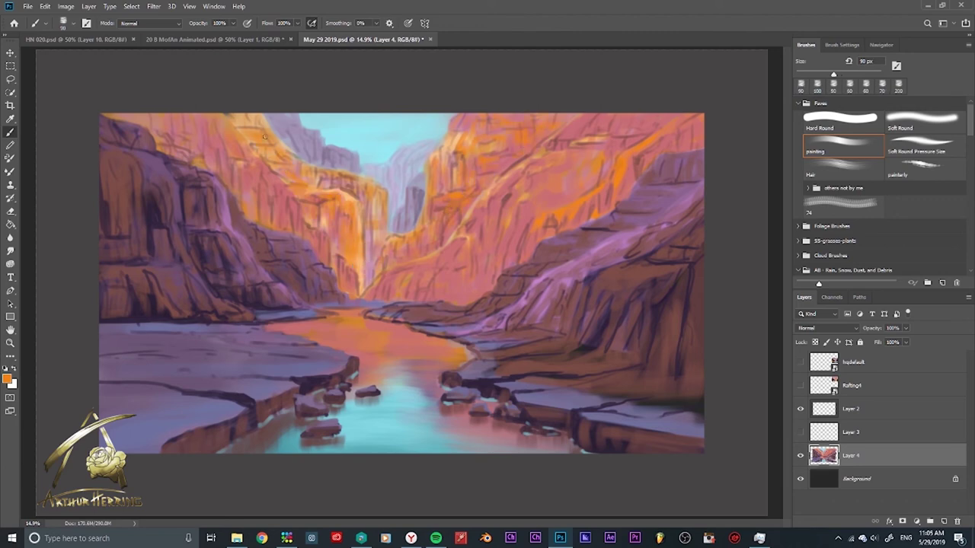
left_click_drag(288, 194, 323, 253)
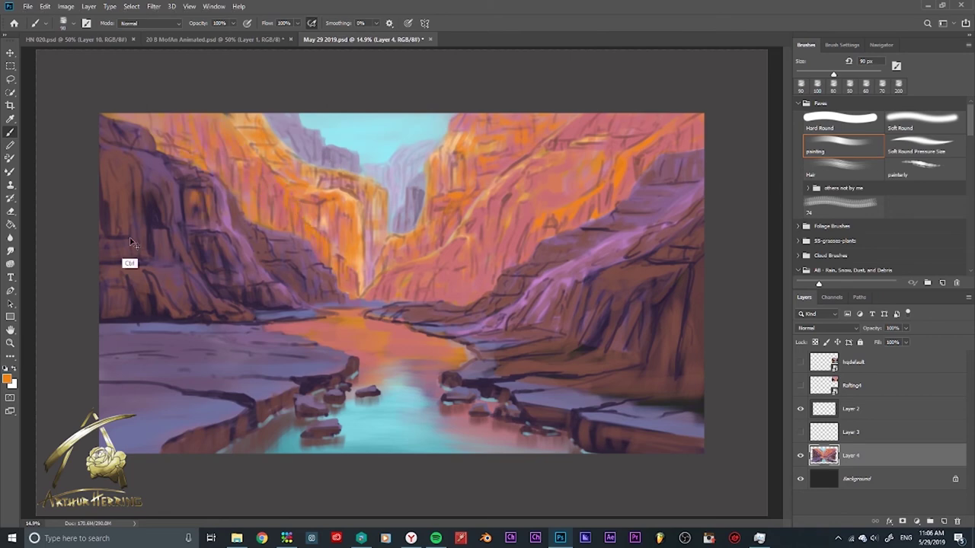
left_click_drag(182, 232, 169, 263)
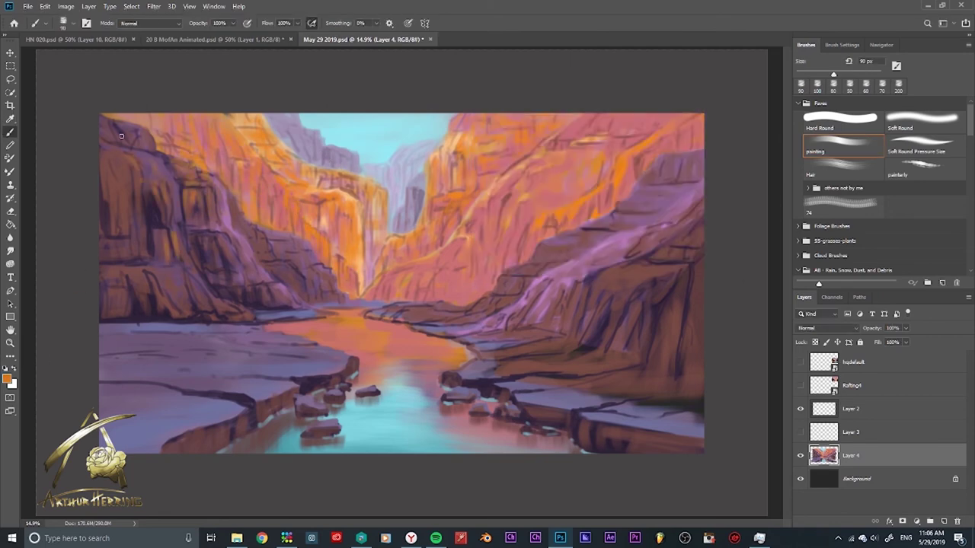
Step: Sample a salmon pink and paint lighter strokes on the middle-left cliff with a 90 px brush
left_click(191, 182, "alt")
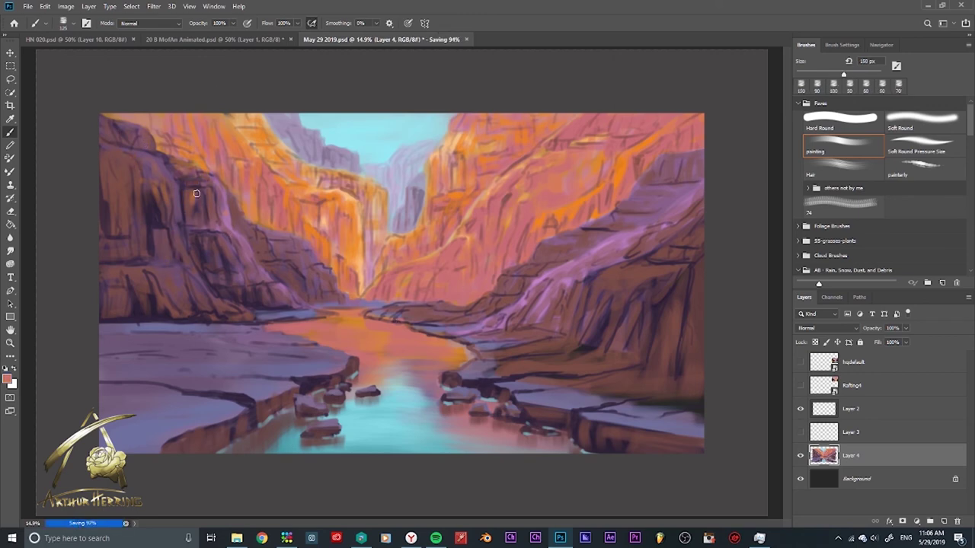
key("bracketright")
key("bracketleft")
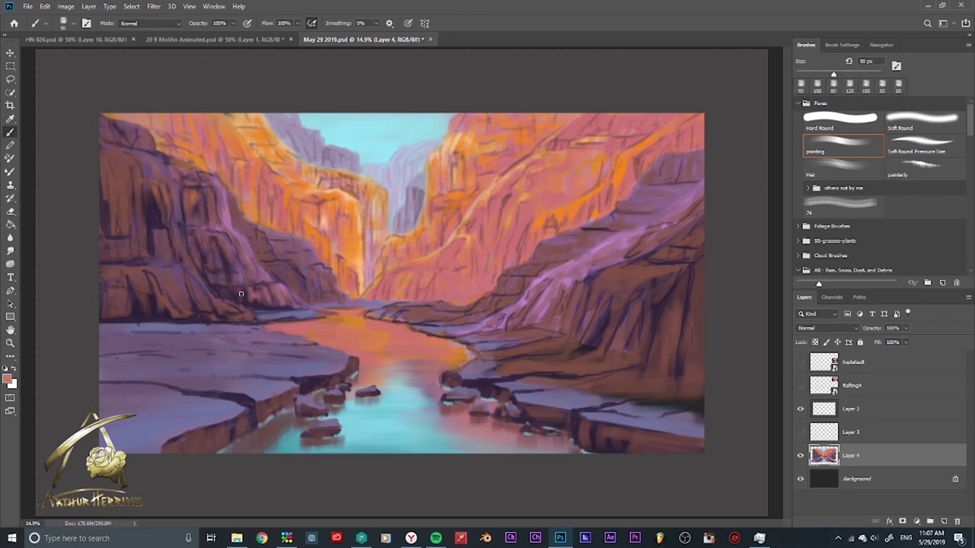
left_click_drag(313, 258, 335, 301)
mouse_move(299, 242)
left_mouse_down()
mouse_move(293, 275)
mouse_move(258, 236)
mouse_move(288, 278)
left_mouse_up()
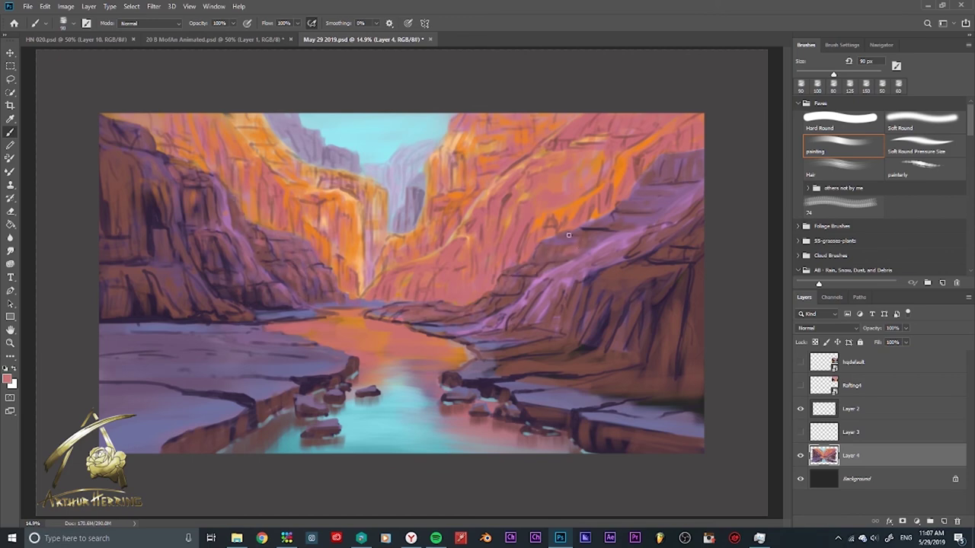
Step: Brush lighter purple over the right cliff, widening to 150 px for the lower slope
mouse_move(652, 197)
left_mouse_down()
mouse_move(634, 200)
mouse_move(689, 158)
left_mouse_up()
mouse_move(632, 228)
left_mouse_down()
mouse_move(590, 271)
mouse_move(701, 199)
left_mouse_up()
left_click_drag(678, 267, 609, 283)
key("bracketright")
key("bracketright")
key("bracketright")
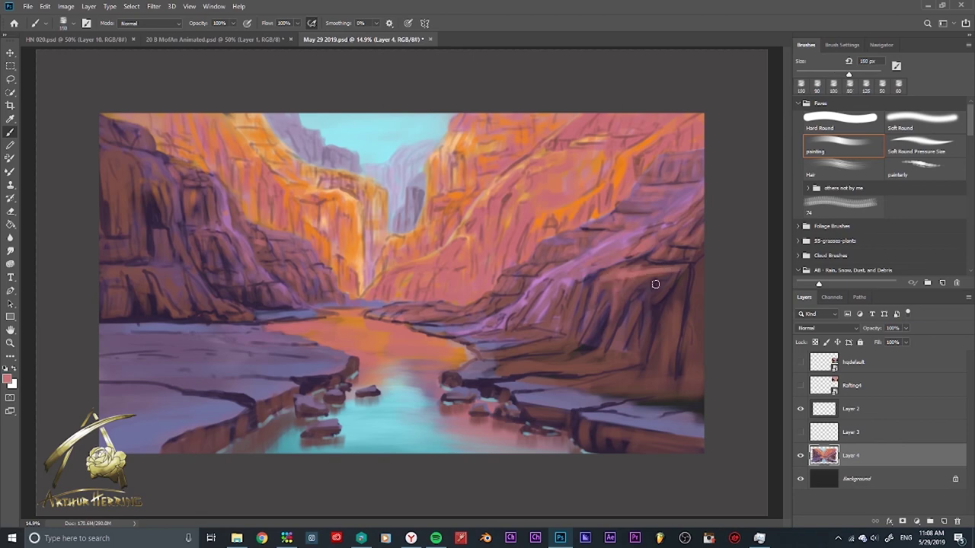
mouse_move(685, 308)
left_mouse_down()
mouse_move(673, 266)
mouse_move(556, 335)
left_mouse_up()
mouse_move(487, 339)
left_mouse_down()
mouse_move(593, 290)
mouse_move(571, 339)
mouse_move(691, 345)
left_mouse_up()
key("bracketright")
Step: Sample a lavender and paint light purple across the left cliff with a 125 px brush
left_click(264, 389, "alt")
key("bracketleft")
key("bracketleft")
mouse_move(137, 229)
left_mouse_down()
mouse_move(124, 200)
mouse_move(132, 273)
mouse_move(160, 304)
left_mouse_up()
mouse_move(228, 312)
left_mouse_down()
mouse_move(188, 264)
mouse_move(200, 200)
left_mouse_up()
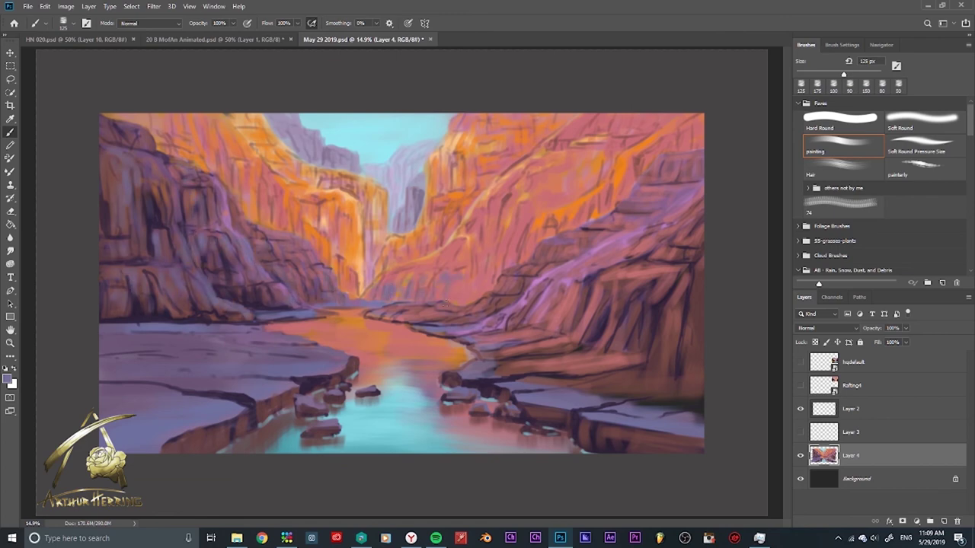
Step: Add a dark accent on the right cliff, then brush light orange on the upper-left and central cliffs at 80 px
left_click_drag(570, 175, 607, 155)
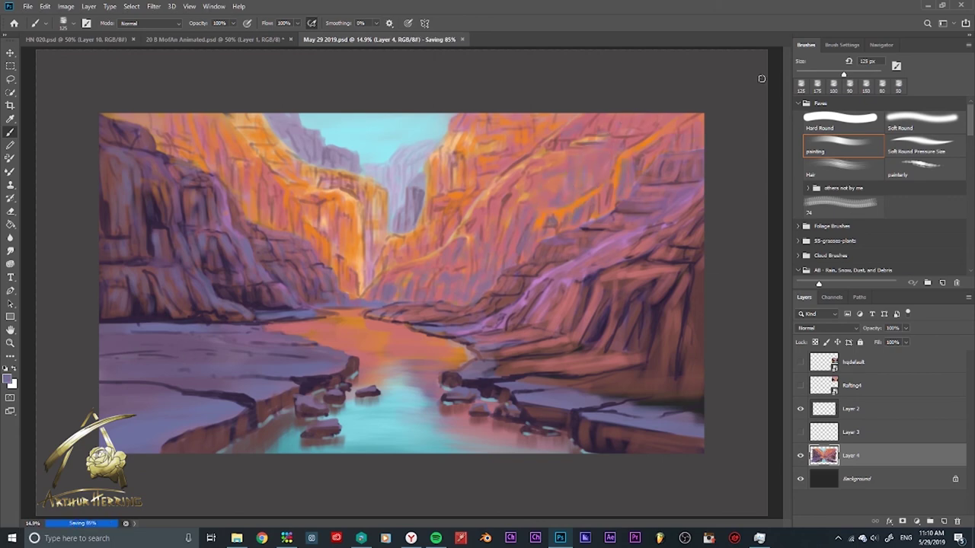
key("alt")
left_click(353, 197, "alt")
key("bracketleft")
key("bracketleft")
key("bracketleft")
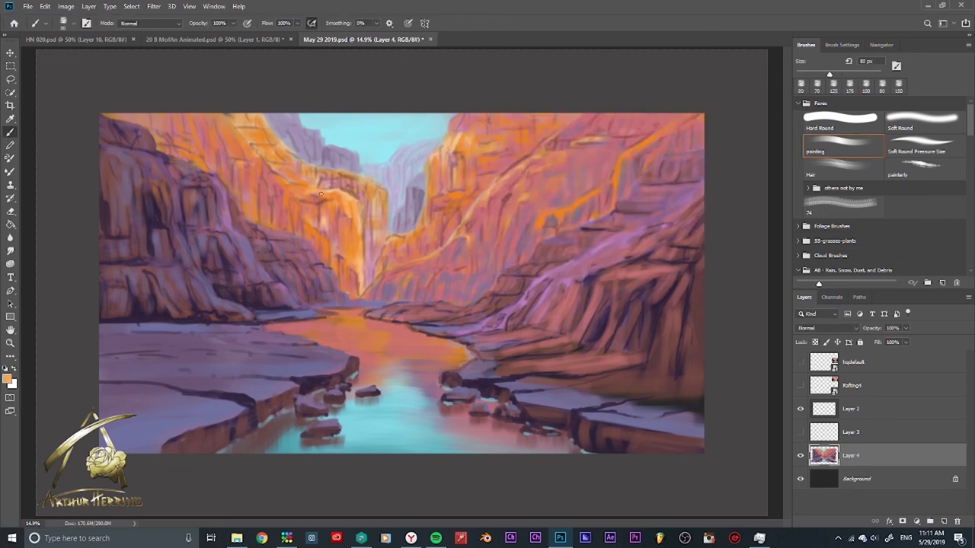
left_click_drag(278, 163, 241, 125)
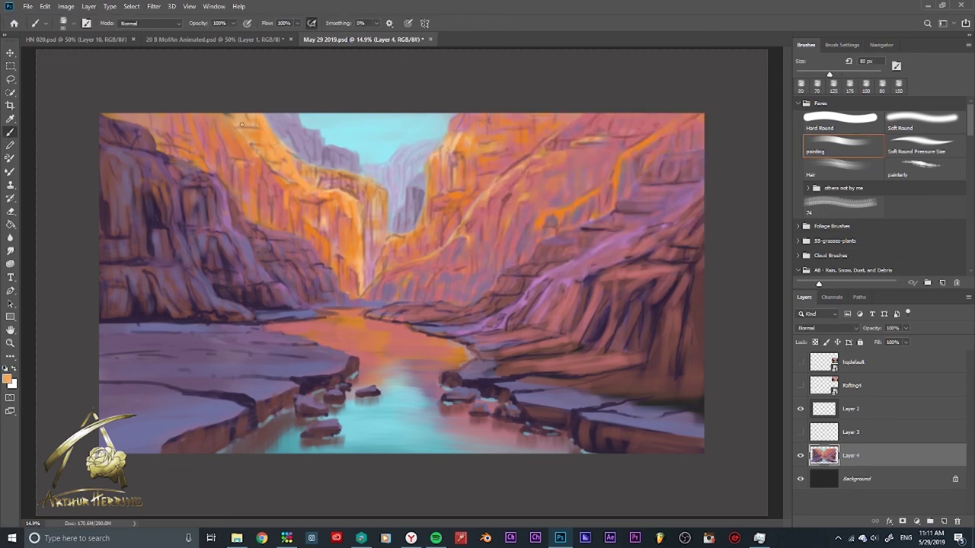
mouse_move(276, 154)
left_mouse_down()
mouse_move(364, 181)
mouse_move(371, 221)
mouse_move(368, 200)
left_mouse_up()
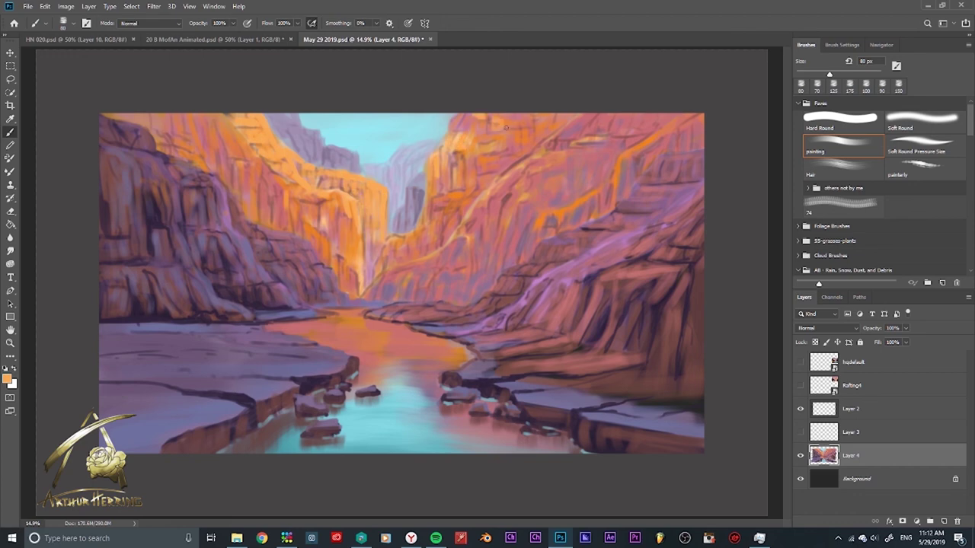
Step: Paint pink reflections and brighter orange near the horizon into the river, then save
left_click(506, 220, "alt")
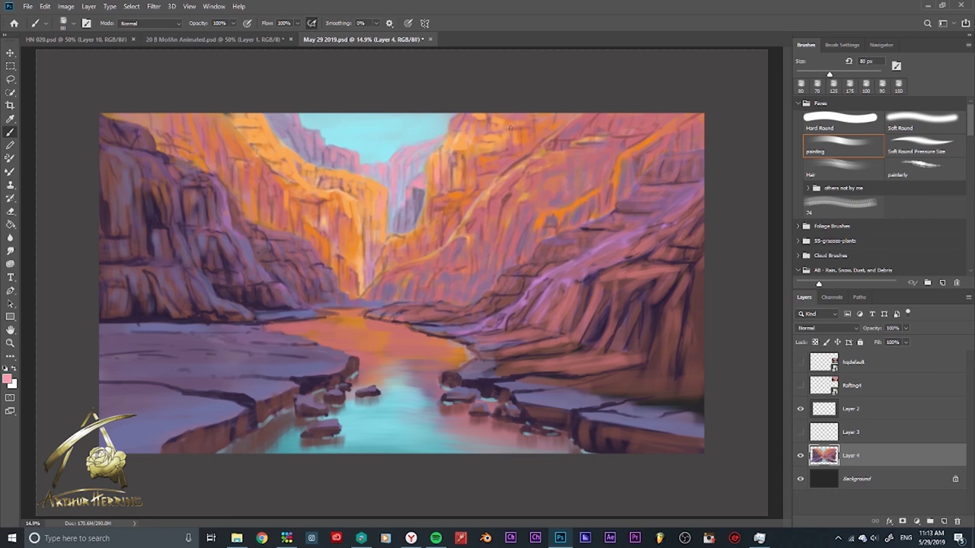
left_click_drag(372, 357, 408, 364)
key("bracketright")
key("bracketright")
key("bracketright")
mouse_move(367, 336)
left_mouse_down()
mouse_move(401, 347)
mouse_move(426, 387)
left_mouse_up()
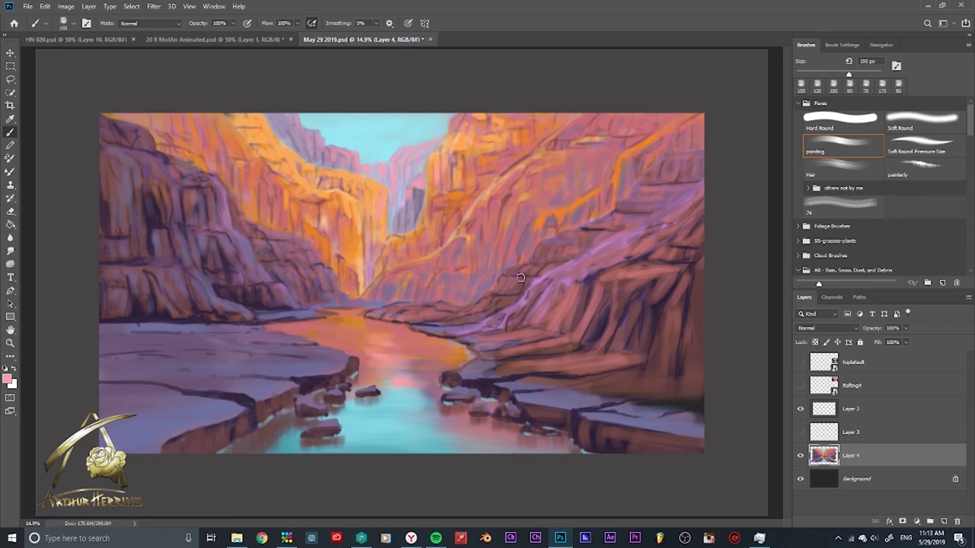
mouse_move(352, 317)
left_mouse_down()
mouse_move(341, 311)
mouse_move(382, 329)
left_mouse_up()
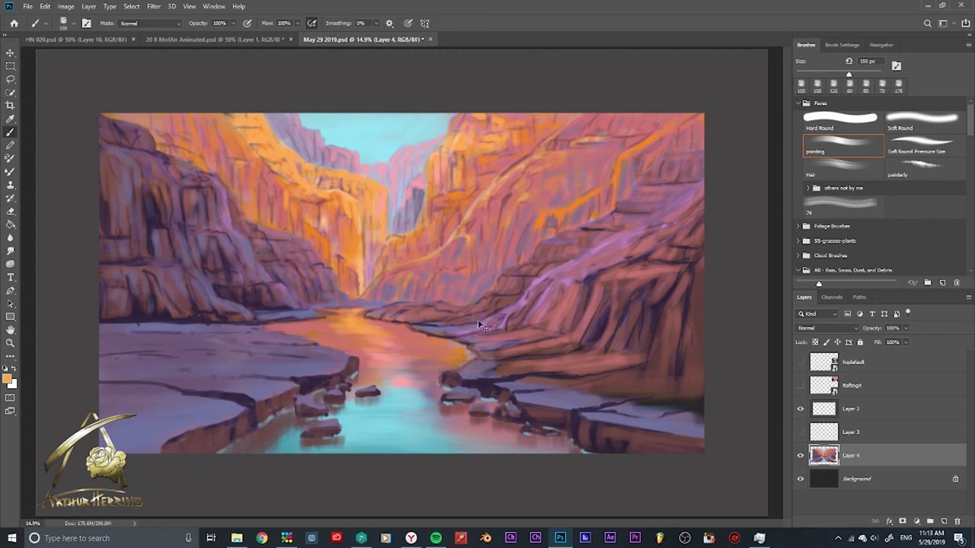
key("ctrl+s")
Step: Sample a light lavender and paint it along the right cliff edge with a 90 px brush
key("bracketleft")
key("bracketleft")
key("bracketleft")
left_click(609, 395, "alt")
mouse_move(670, 251)
left_mouse_down()
mouse_move(680, 305)
mouse_move(663, 404)
left_mouse_up()
key("bracketright")
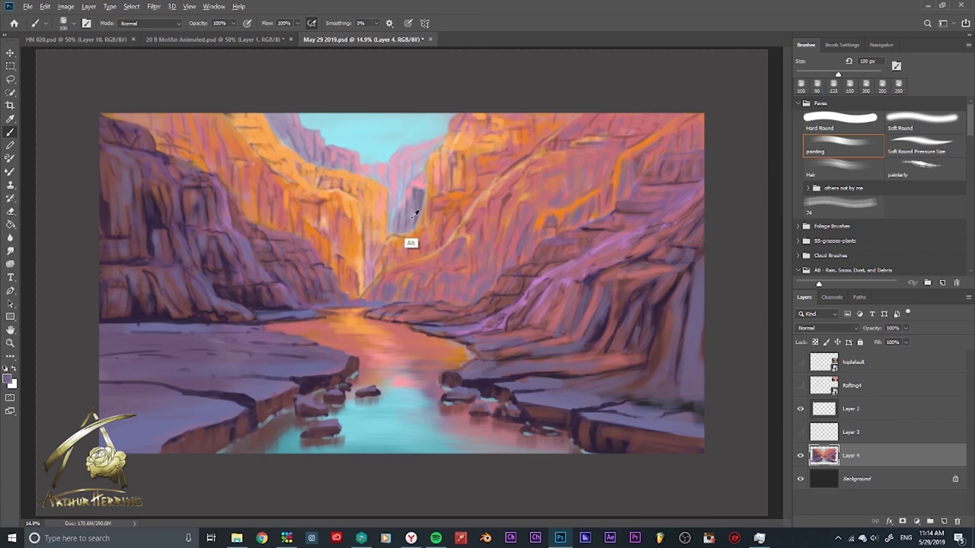
Step: Add dark pink vertical strokes and light orange strokes on the right cliff at 70 px, then save
left_click(413, 212, "alt")
left_click(490, 209, "alt")
key("bracketleft")
key("bracketleft")
key("bracketleft")
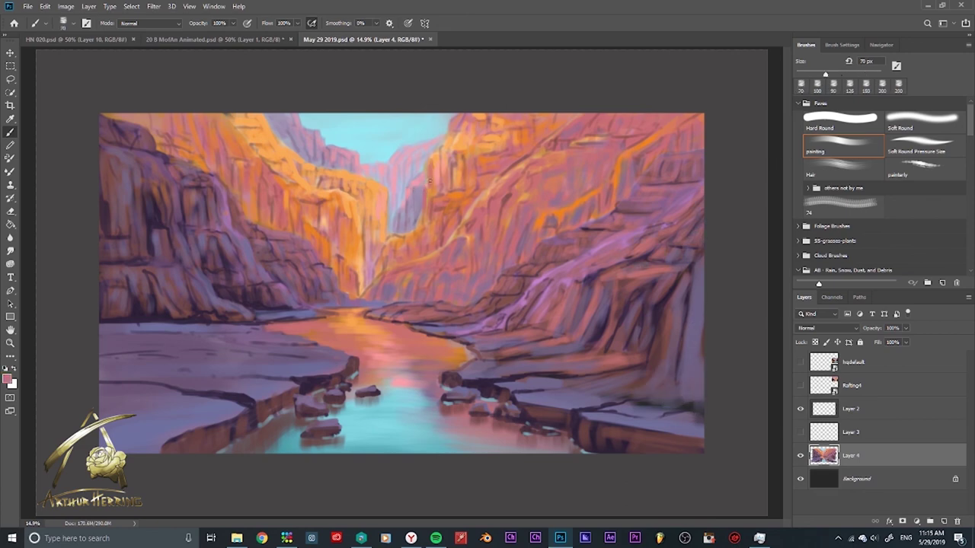
left_click_drag(433, 178, 458, 126)
left_click(348, 221, "alt")
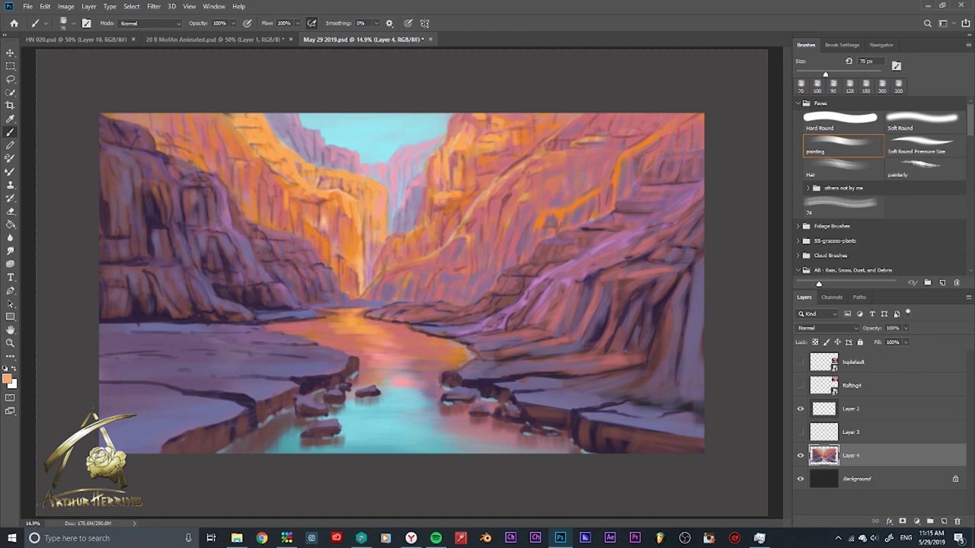
left_click_drag(468, 181, 499, 159)
key("ctrl+s")
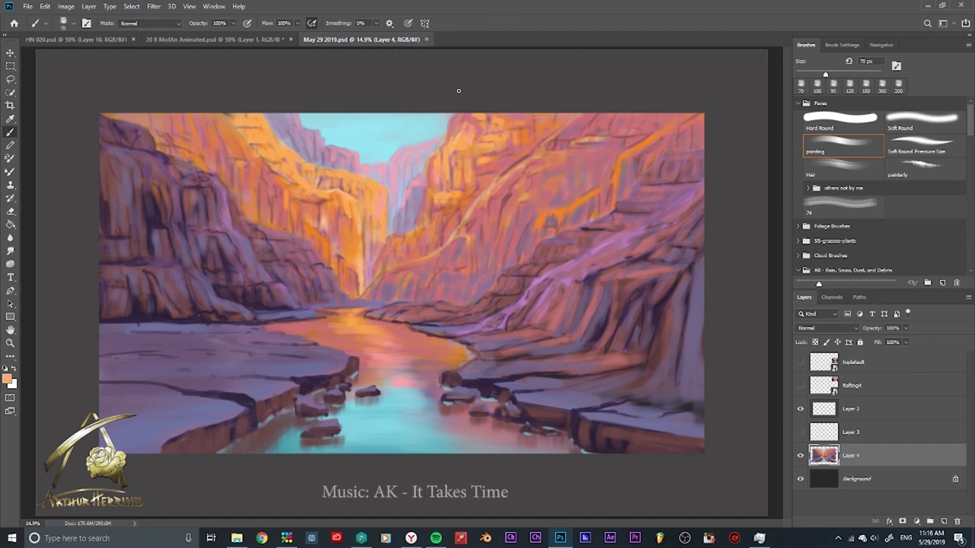
Step: Reset colours to black and white and begin signing in the lower-left corner with a 40 px brush
key("bracketright")
key("d")
key("bracketleft")
key("bracketleft")
key("bracketleft")
mouse_move(116, 404)
left_mouse_down()
mouse_move(121, 415)
mouse_move(189, 423)
mouse_move(204, 408)
left_mouse_up()
Step: Save the finished canyon painting with its lower-left signature using Ctrl+S
key("ctrl+s")
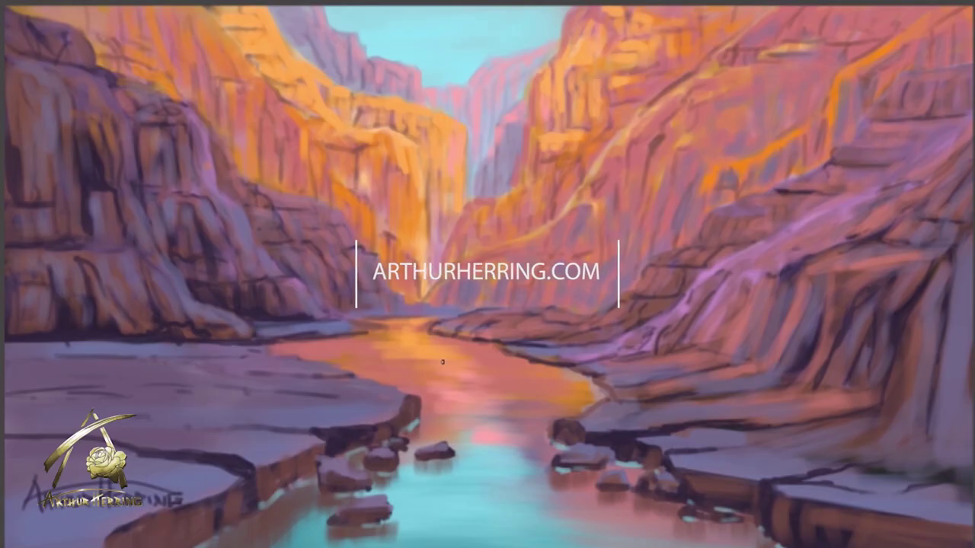